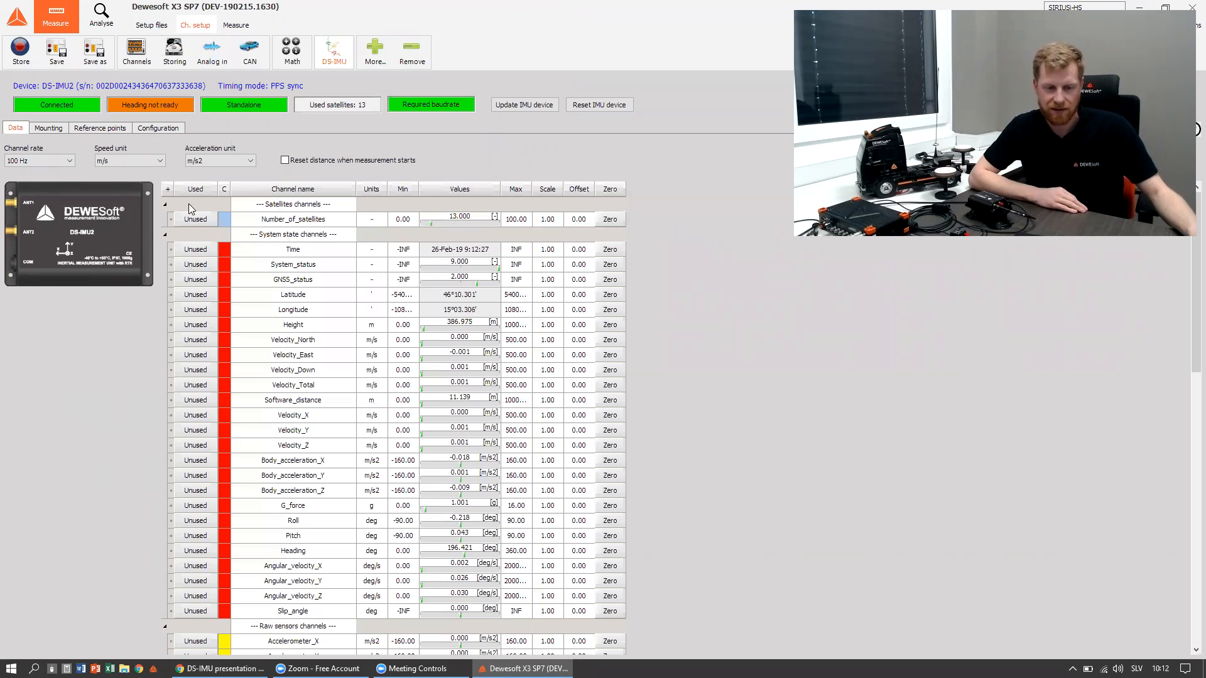
- Mark the satellite channel and all system state channels from Time to Slip_angle as used, and update the IMU device
scroll(268, 270, down, 2)
scroll(268, 270, down, 9)
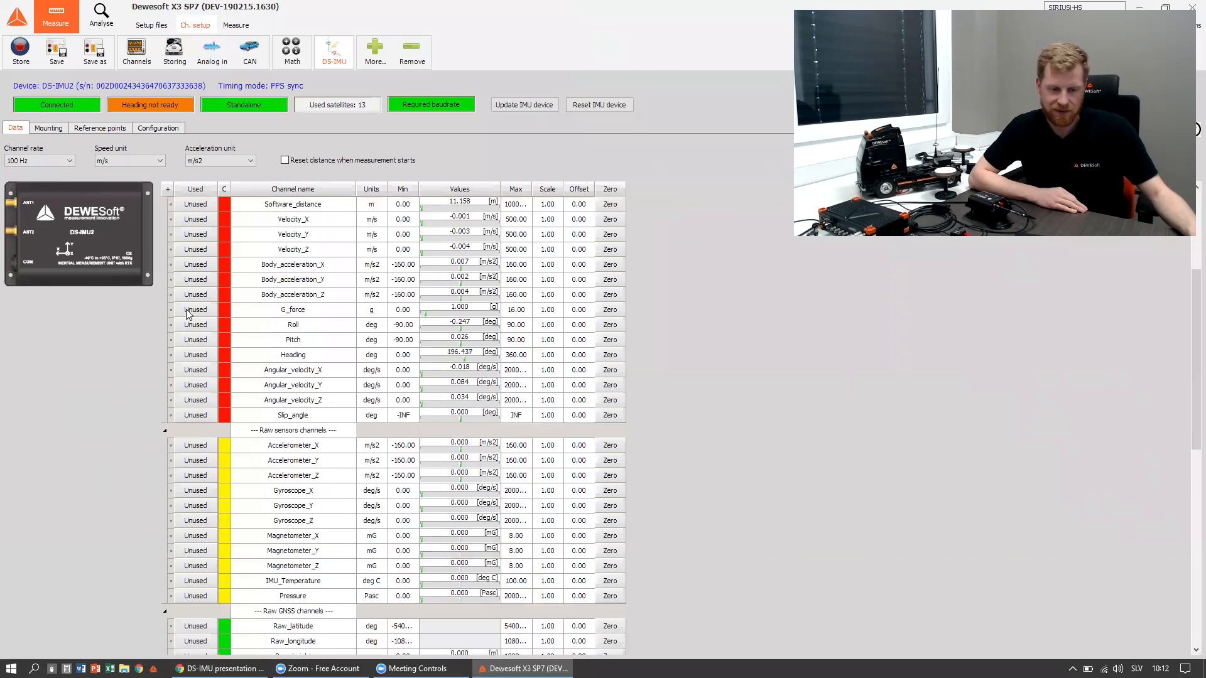
scroll(246, 306, down, 4)
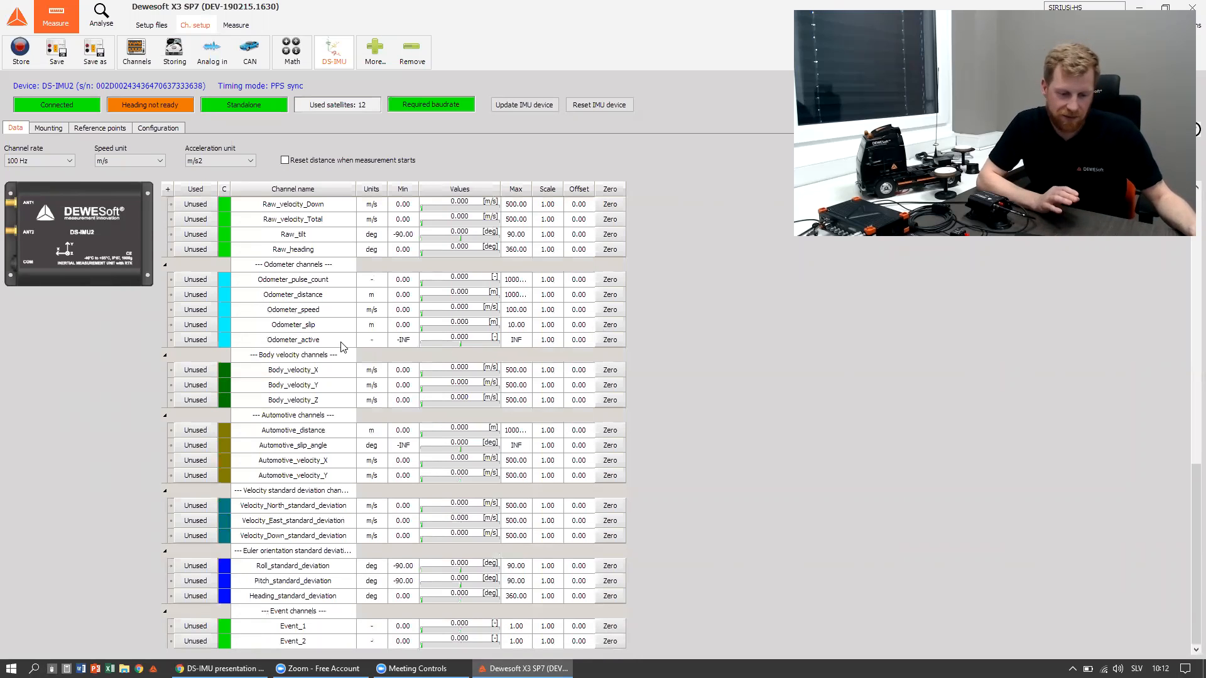
scroll(380, 306, up, 15)
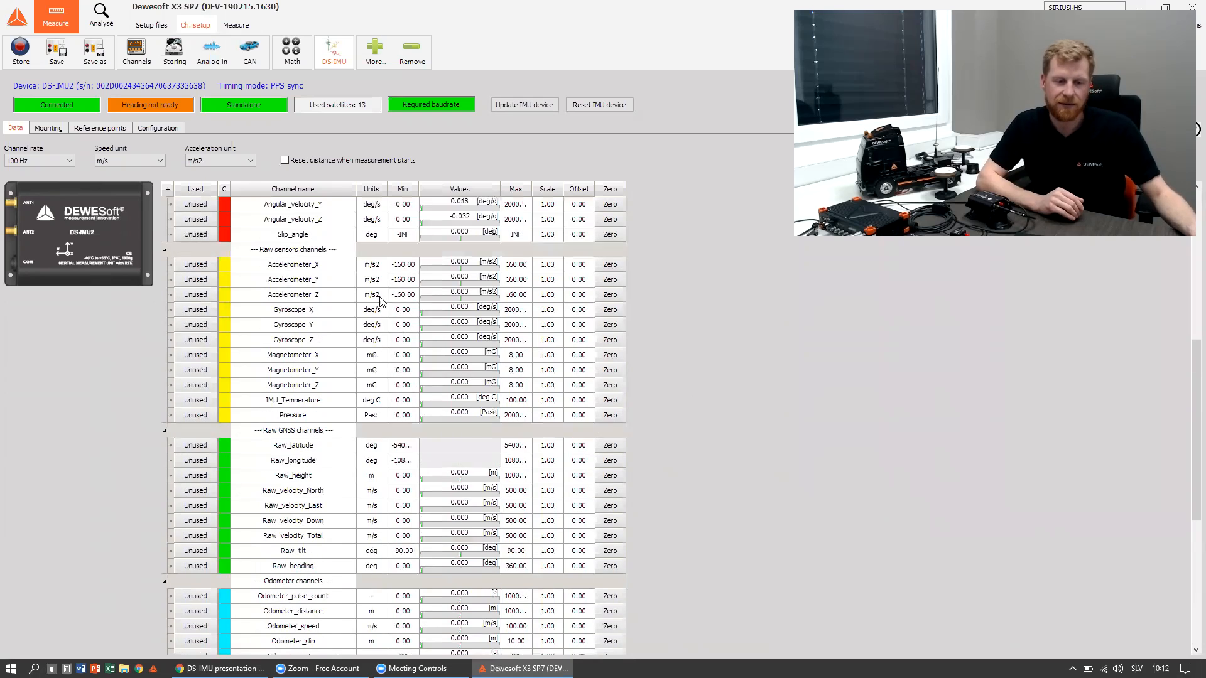
scroll(380, 306, up, 2)
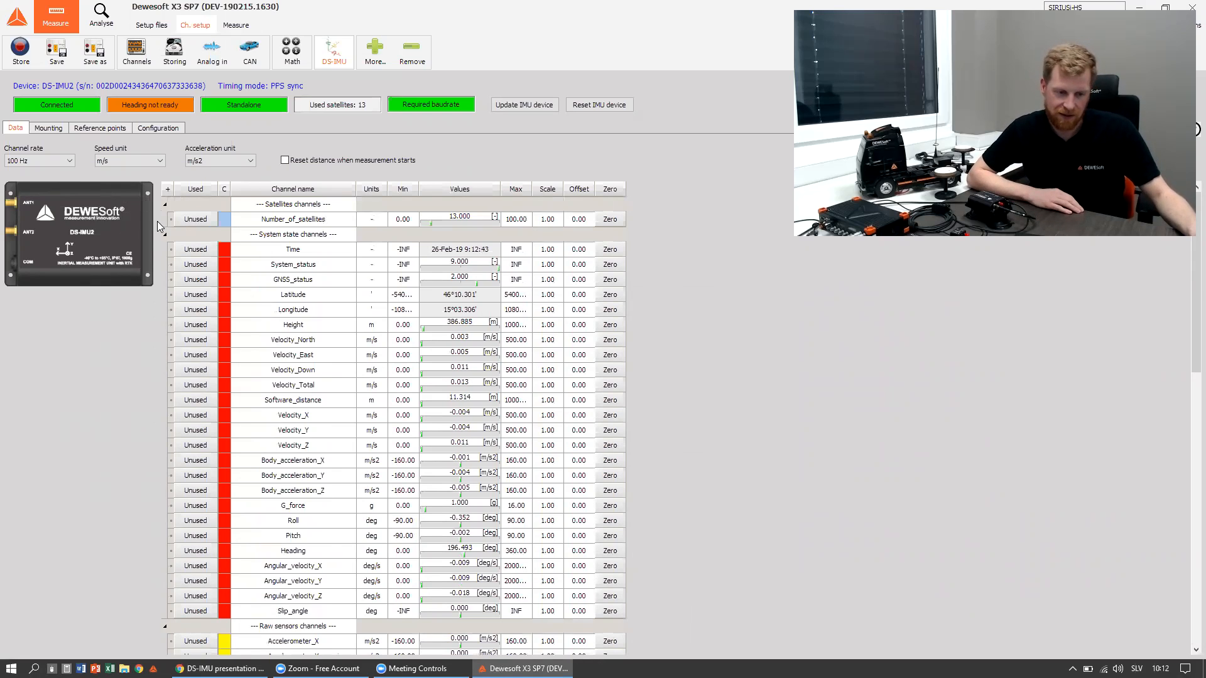
drag(197, 220, 186, 613)
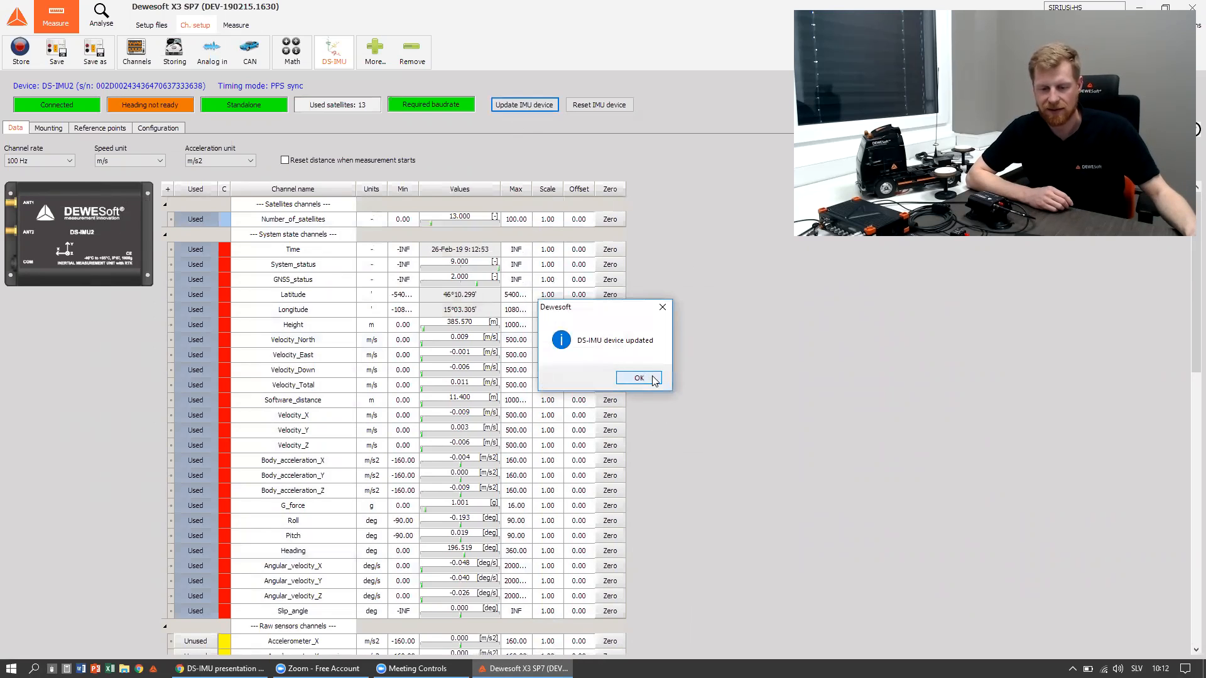
click(658, 377)
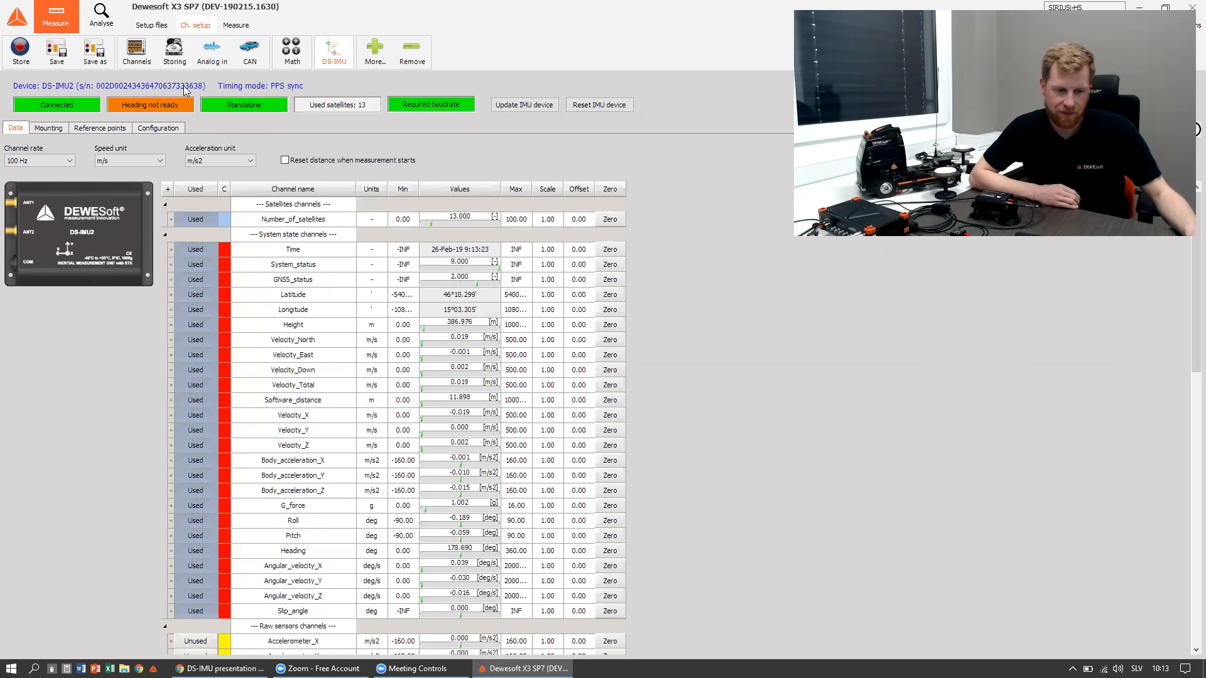
drag(1192, 313, 1187, 288)
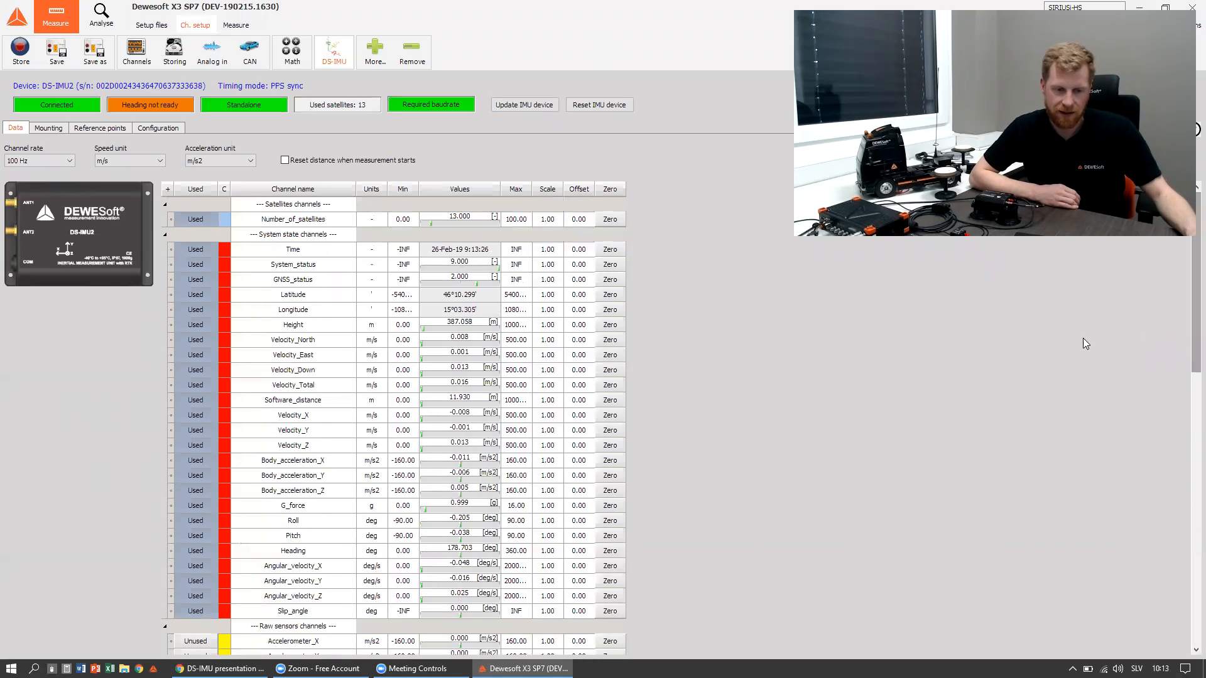
- Run the automatic roll/pitch alignment in the IMU's mounting settings
click(43, 128)
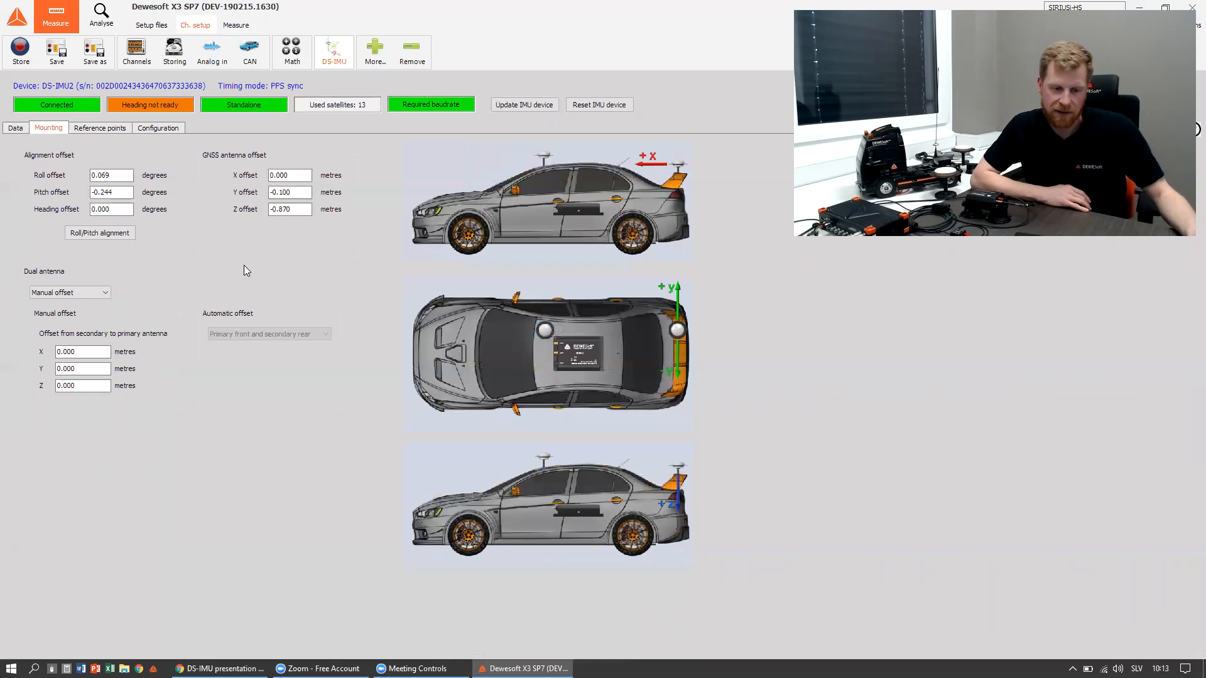
mouse_move(242, 245)
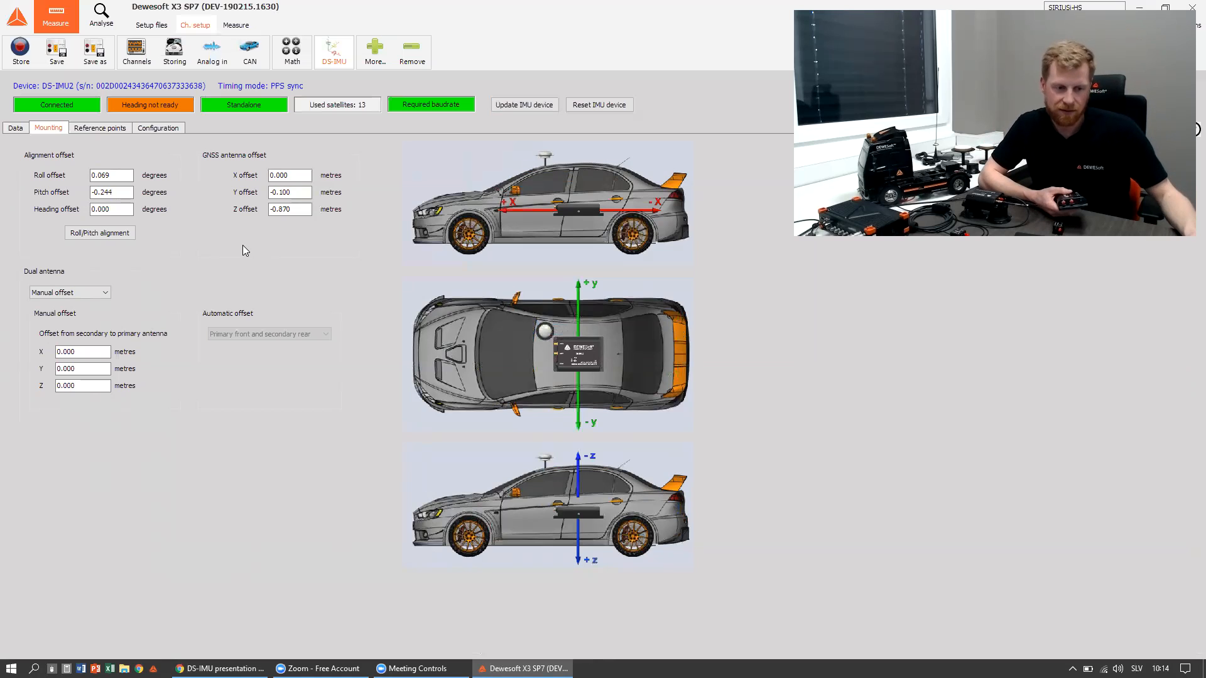
mouse_move(66, 157)
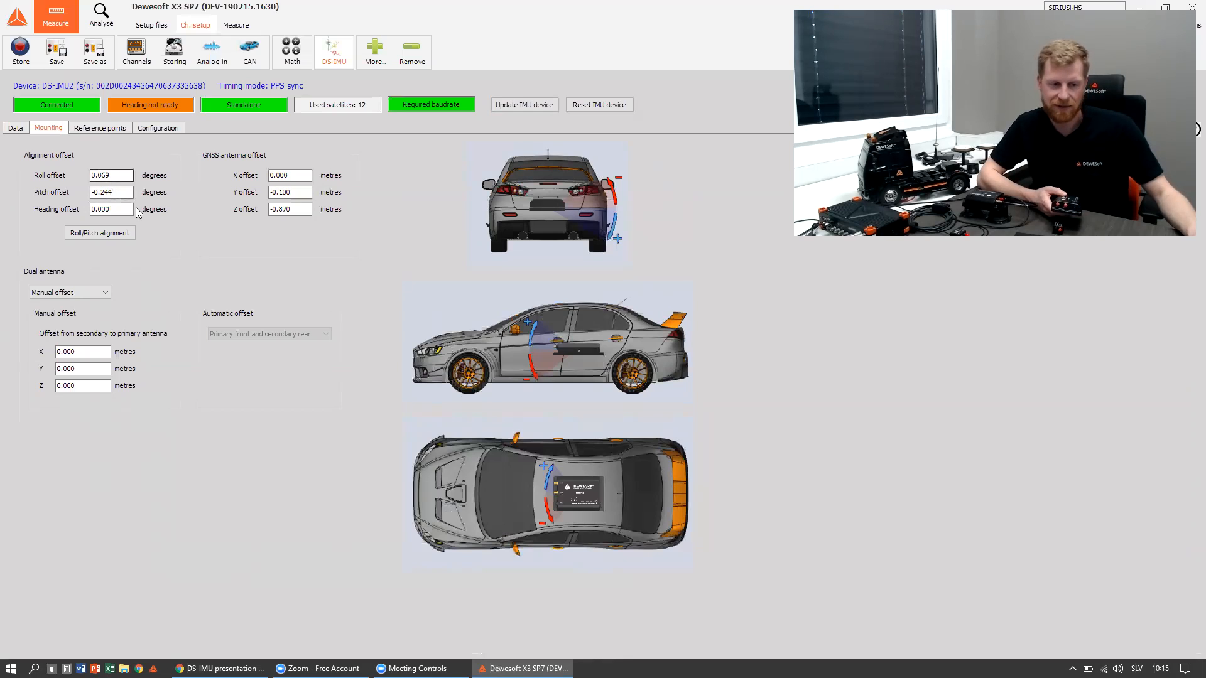
click(96, 234)
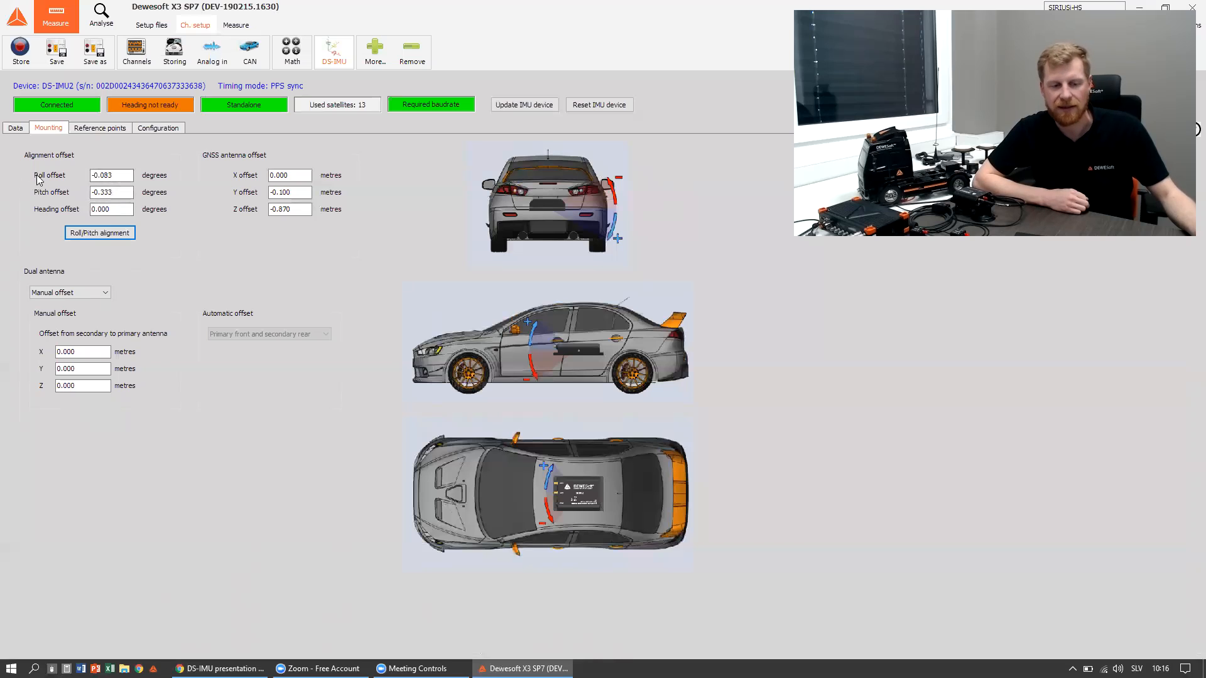
click(114, 235)
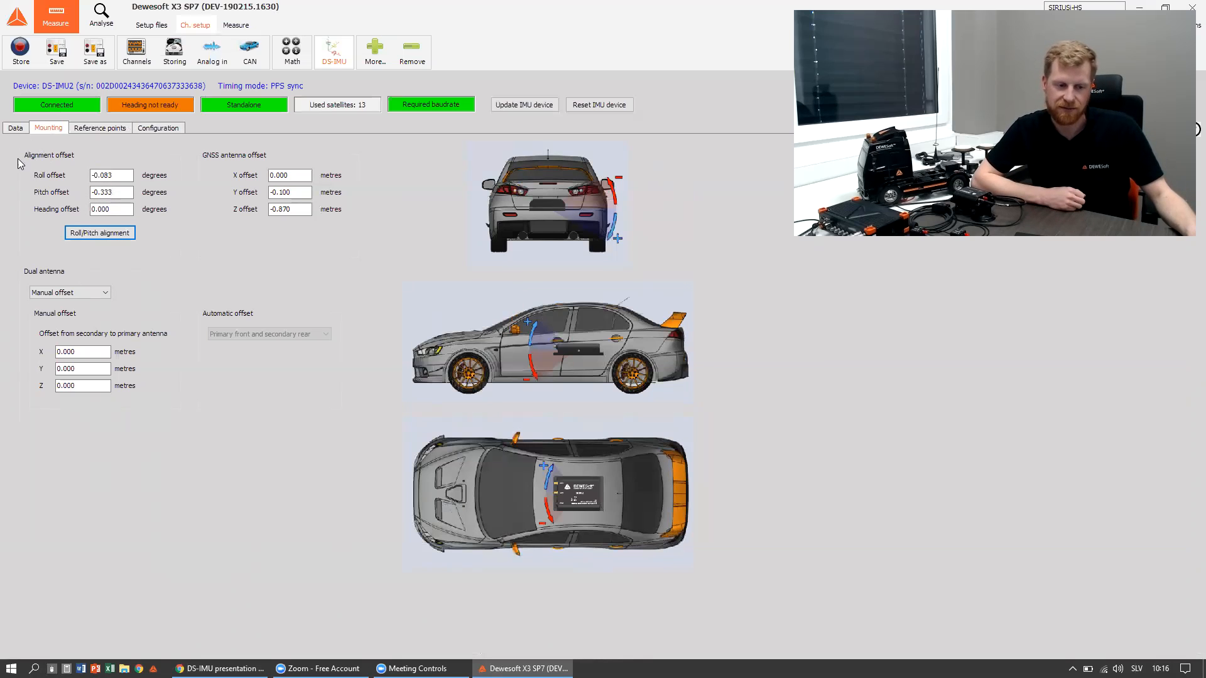
- Set the GNSS antenna's X offset to 1 metre and its Y offset to 0 metres
click(304, 177)
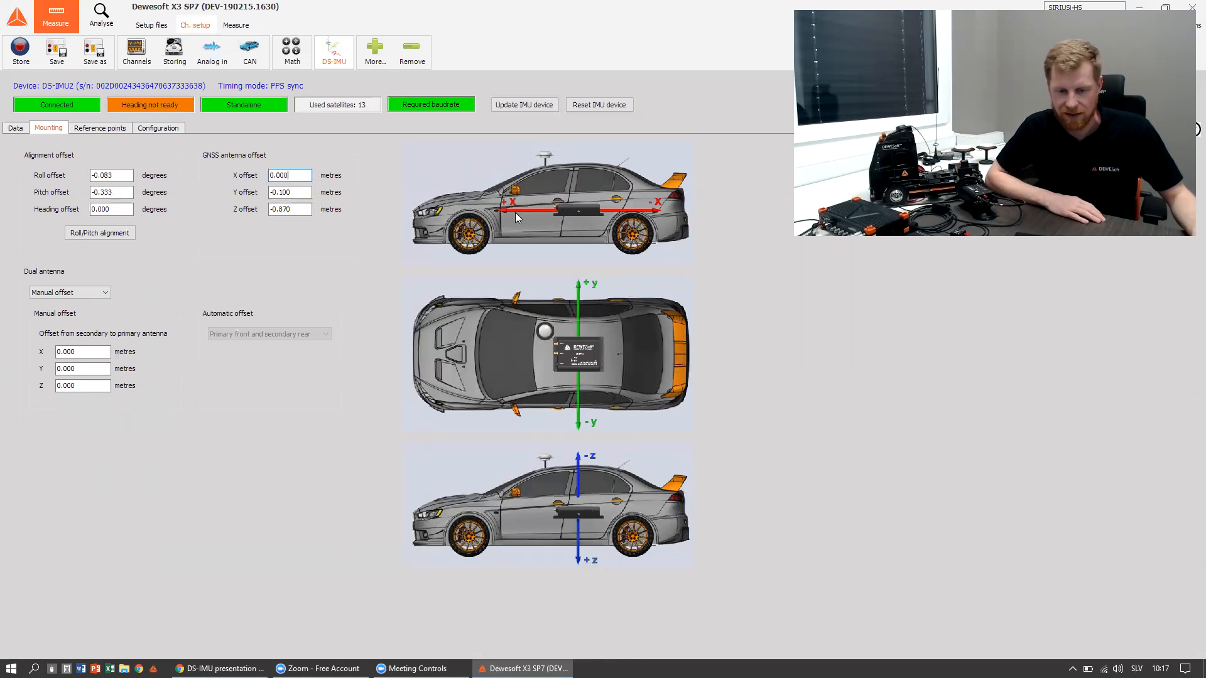
drag(295, 176, 259, 179)
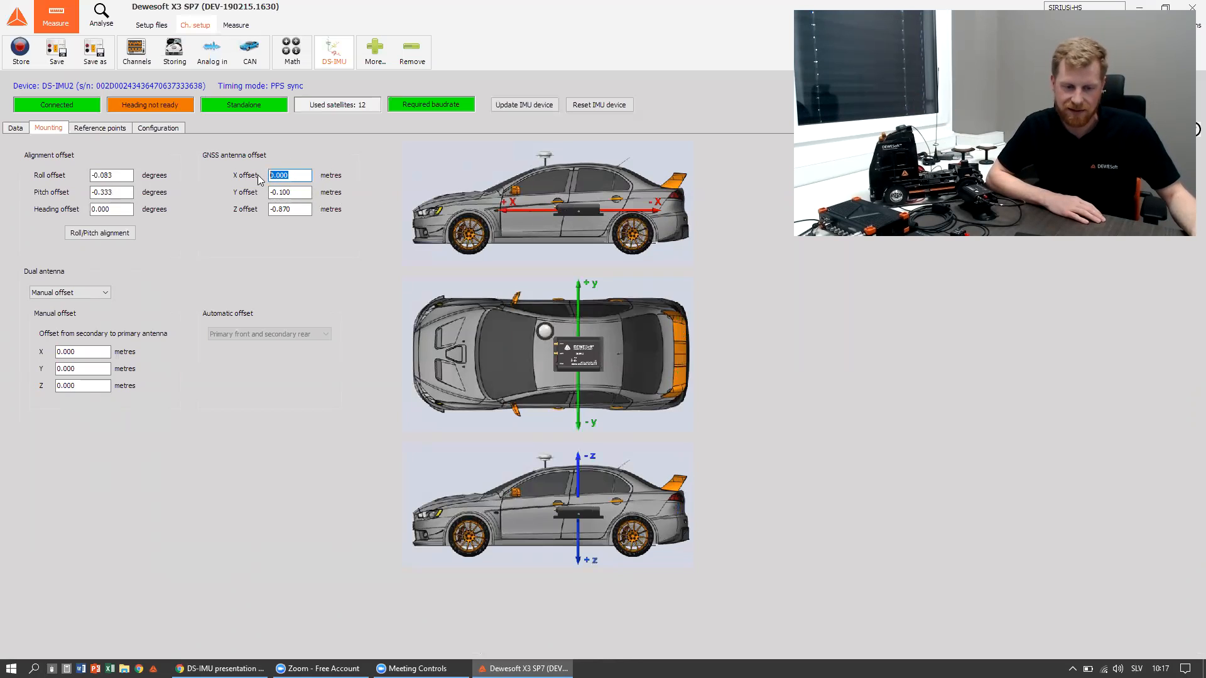
text(1)
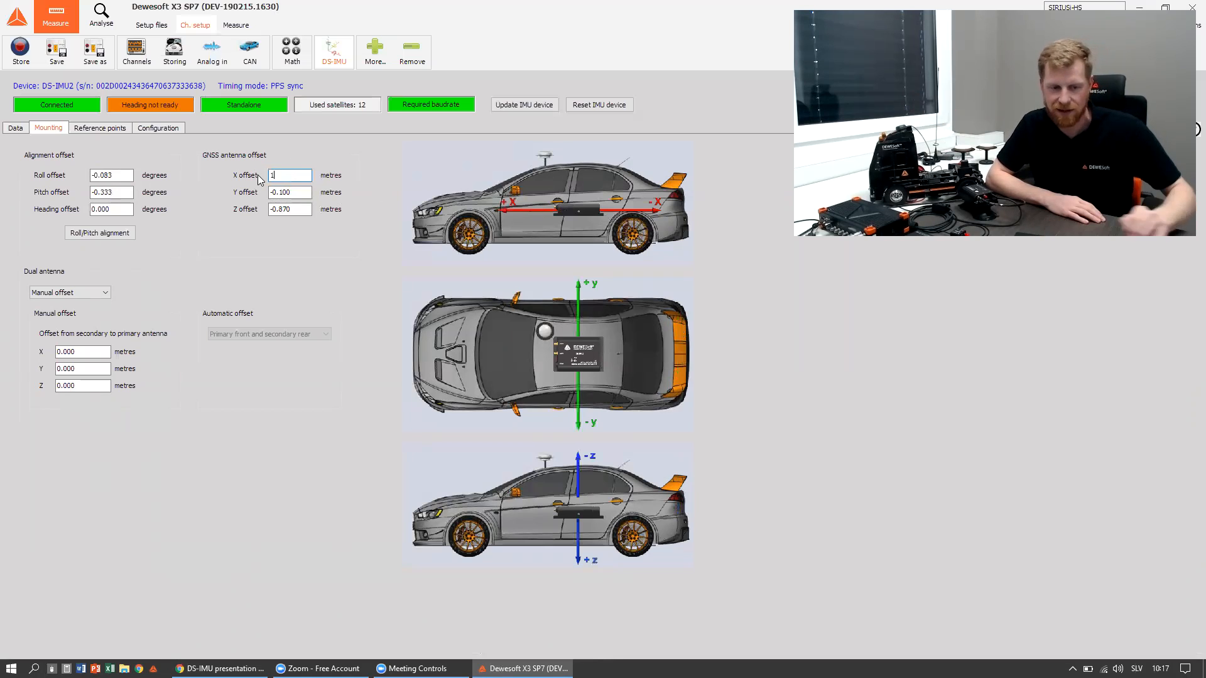
click(304, 192)
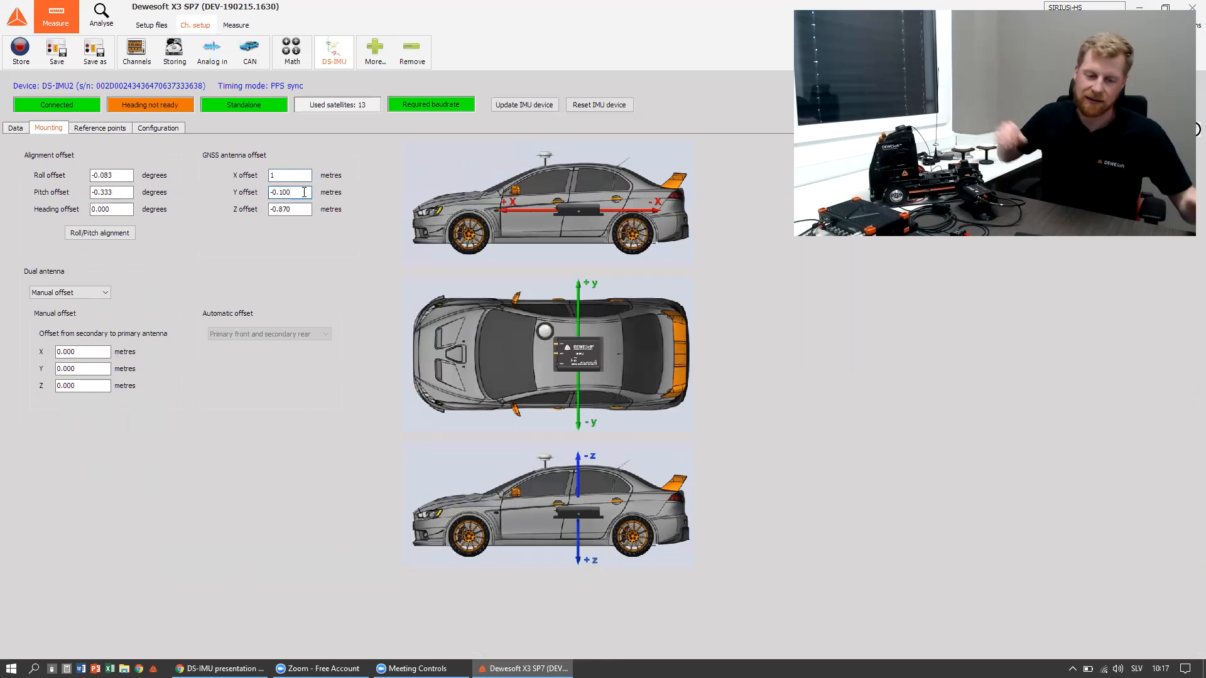
key(BackSpace)
key(BackSpace)
key(BackSpace)
key(BackSpace)
key(BackSpace)
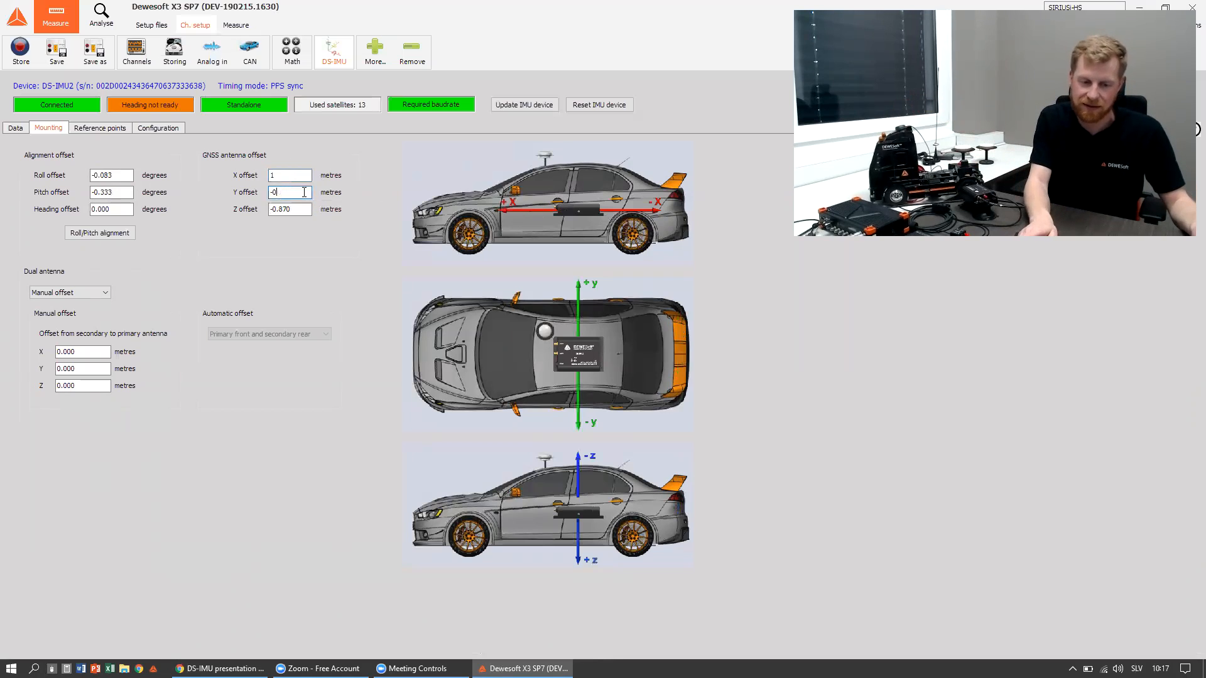
key(BackSpace)
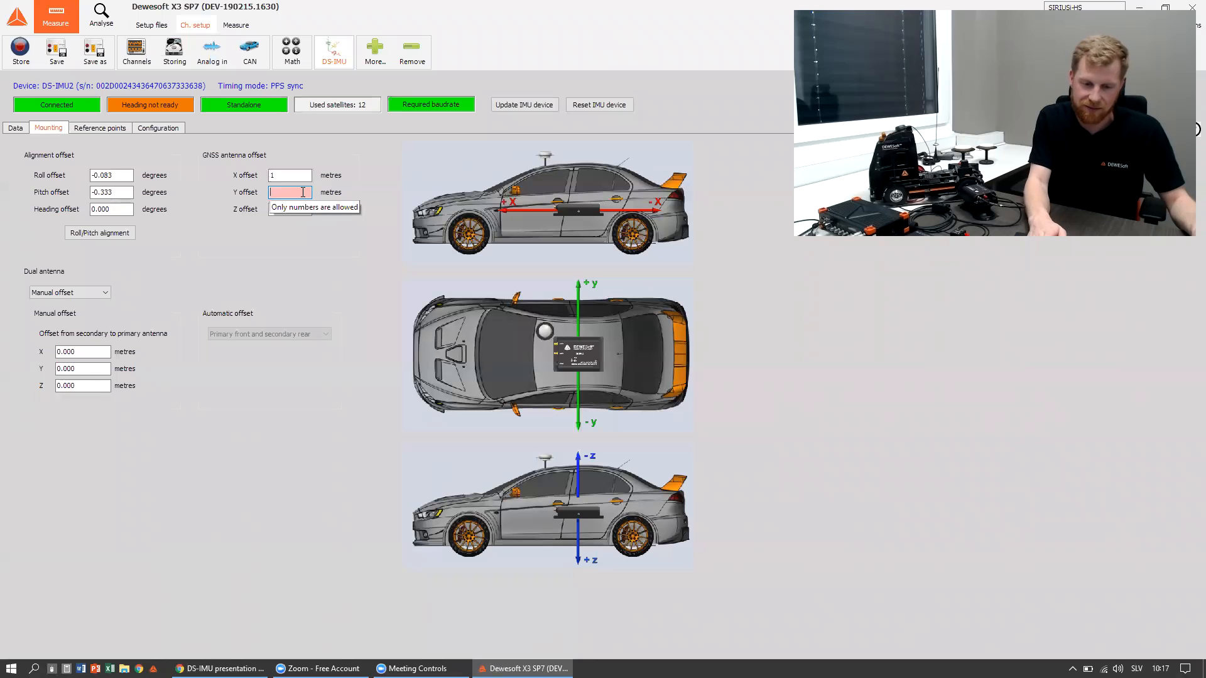
text(0)
- Set the GNSS antenna's Z offset to -1 metre
click(303, 209)
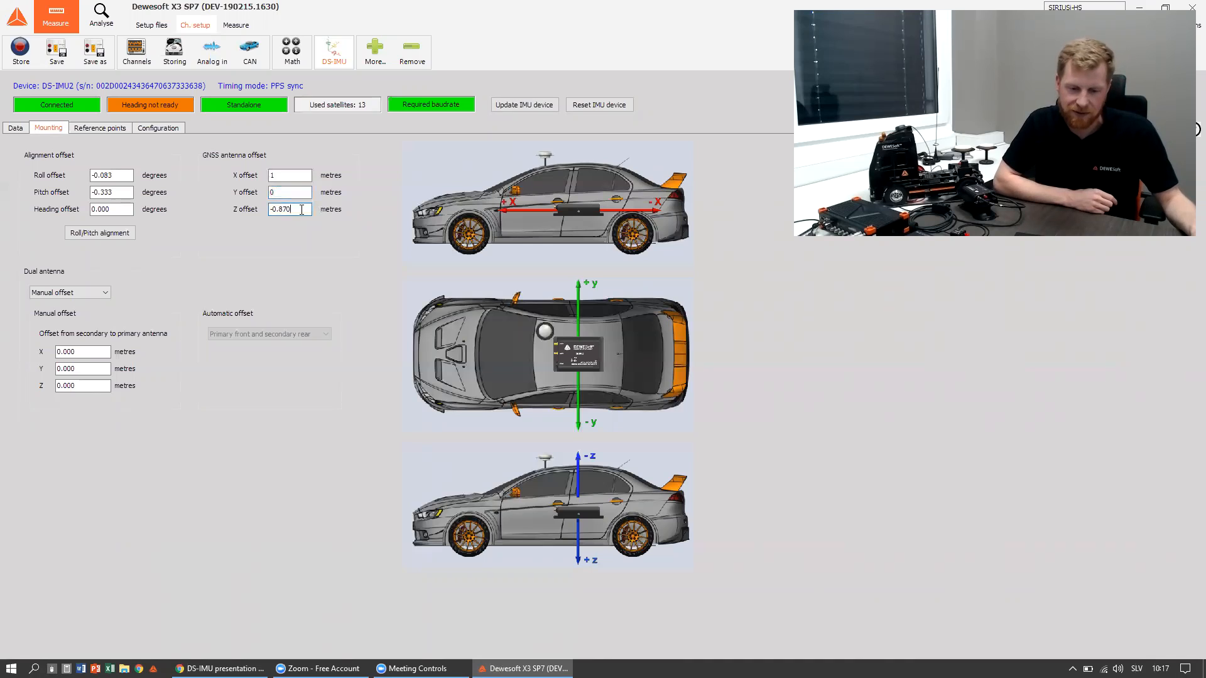
drag(297, 209, 270, 210)
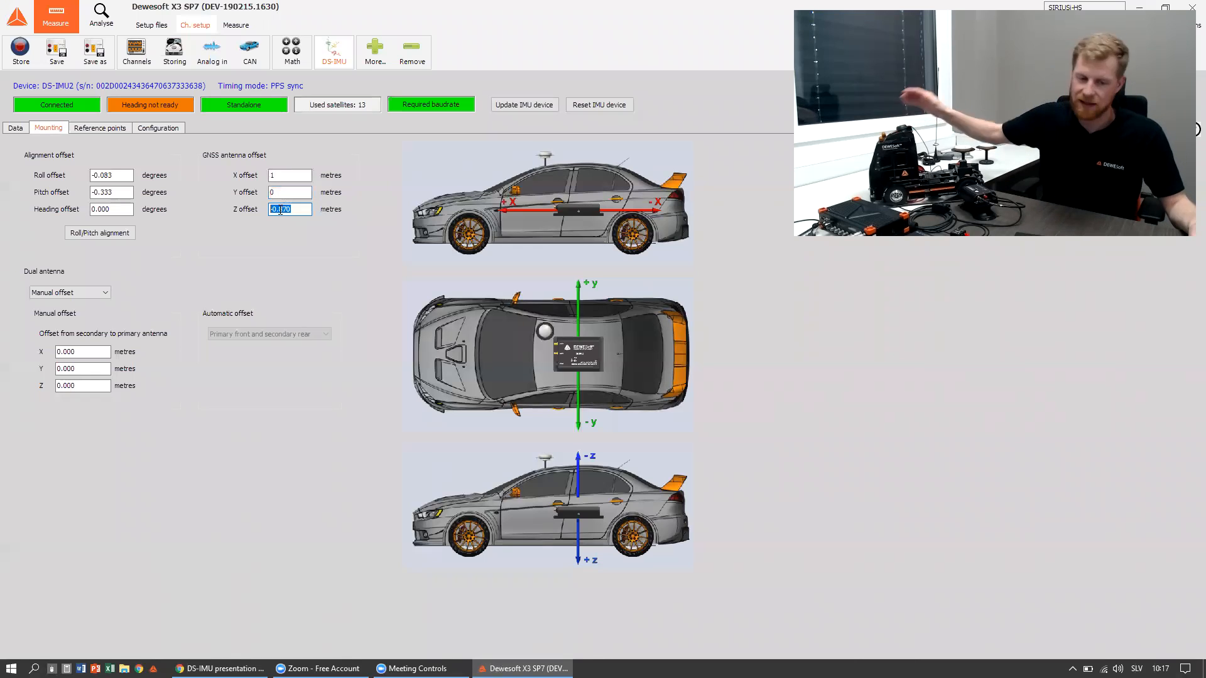
text(-1)
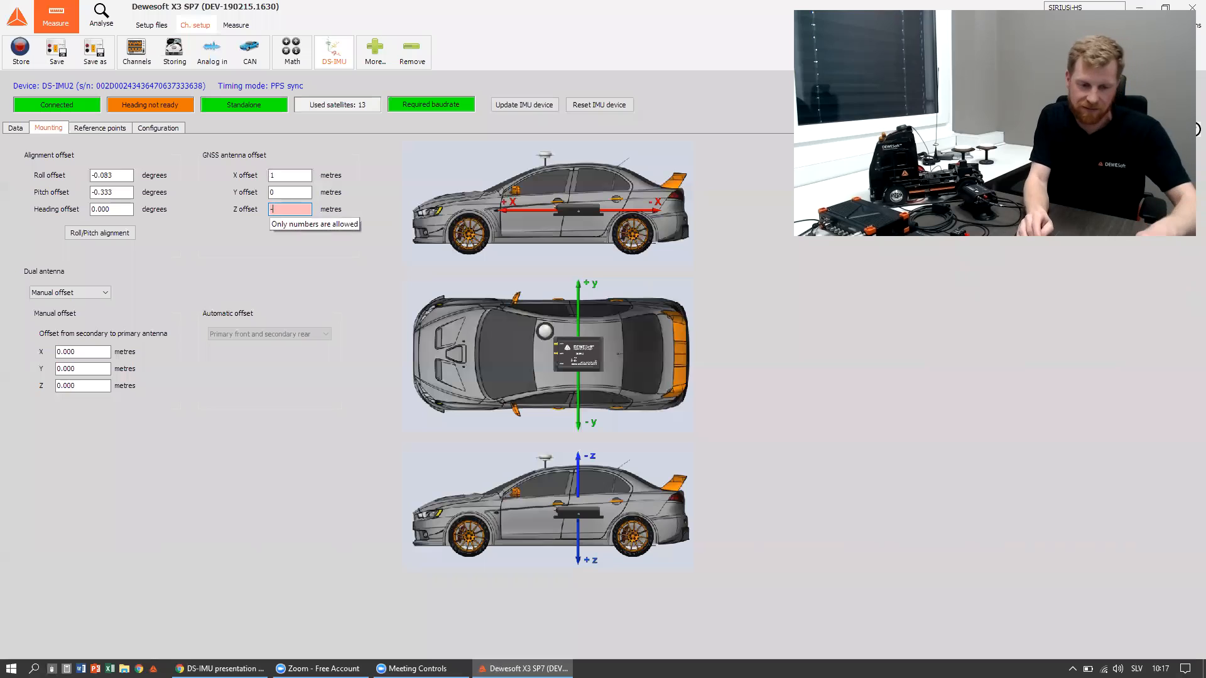
click(292, 190)
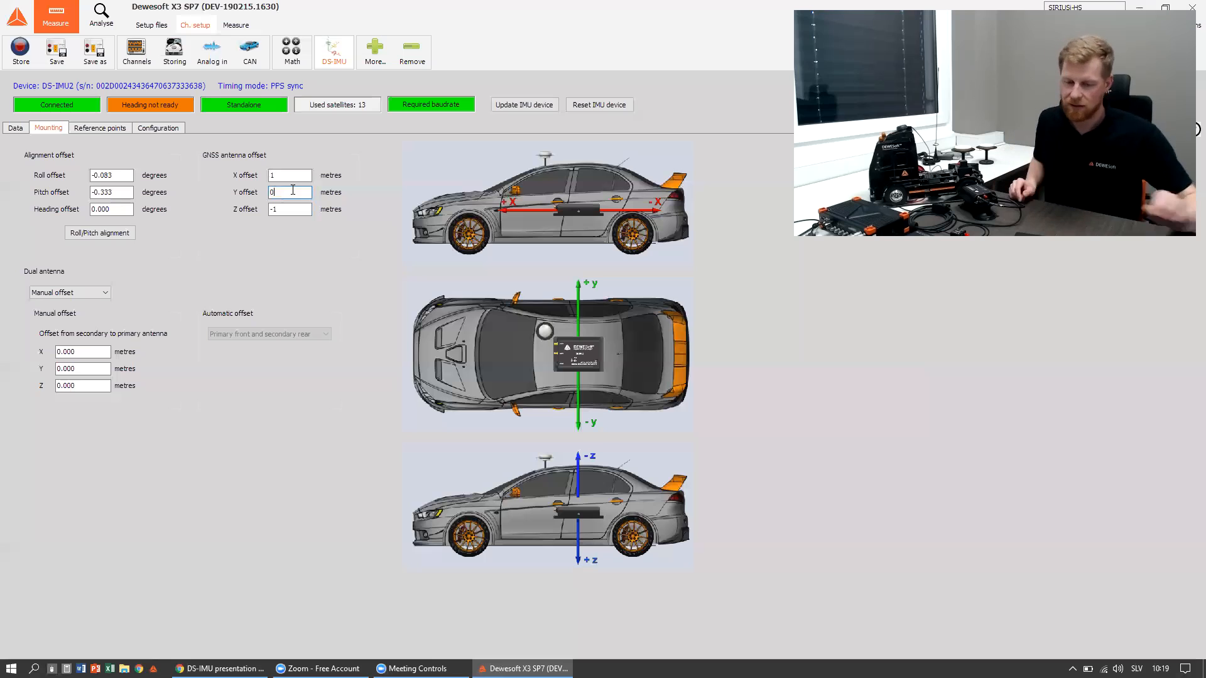
- Set the dual antenna's manual offset from secondary to primary antenna to X 1 metre and Z -0.1 metres
click(85, 352)
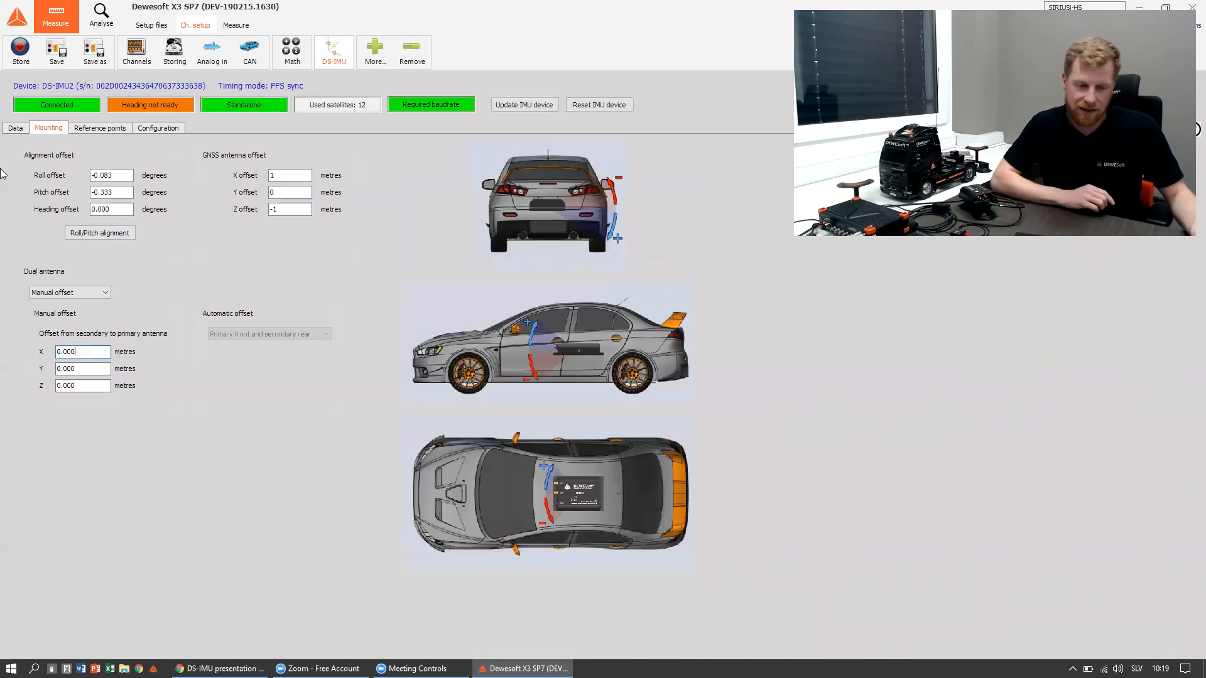
drag(65, 354, 44, 360)
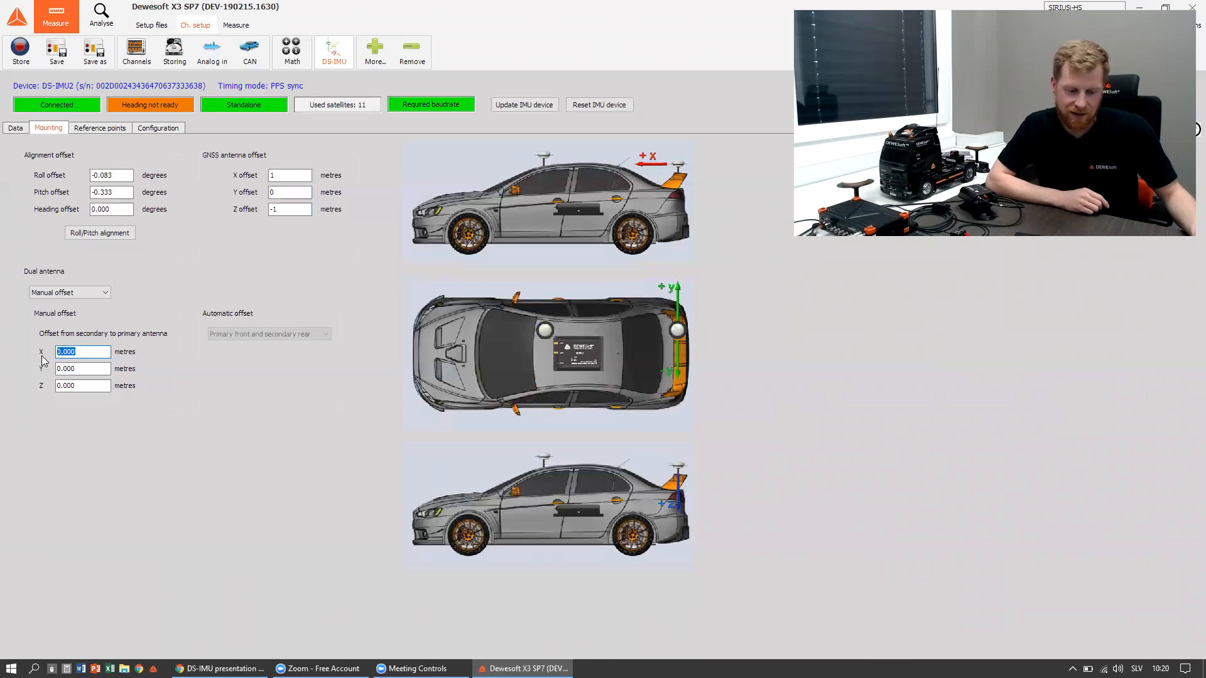
text(1)
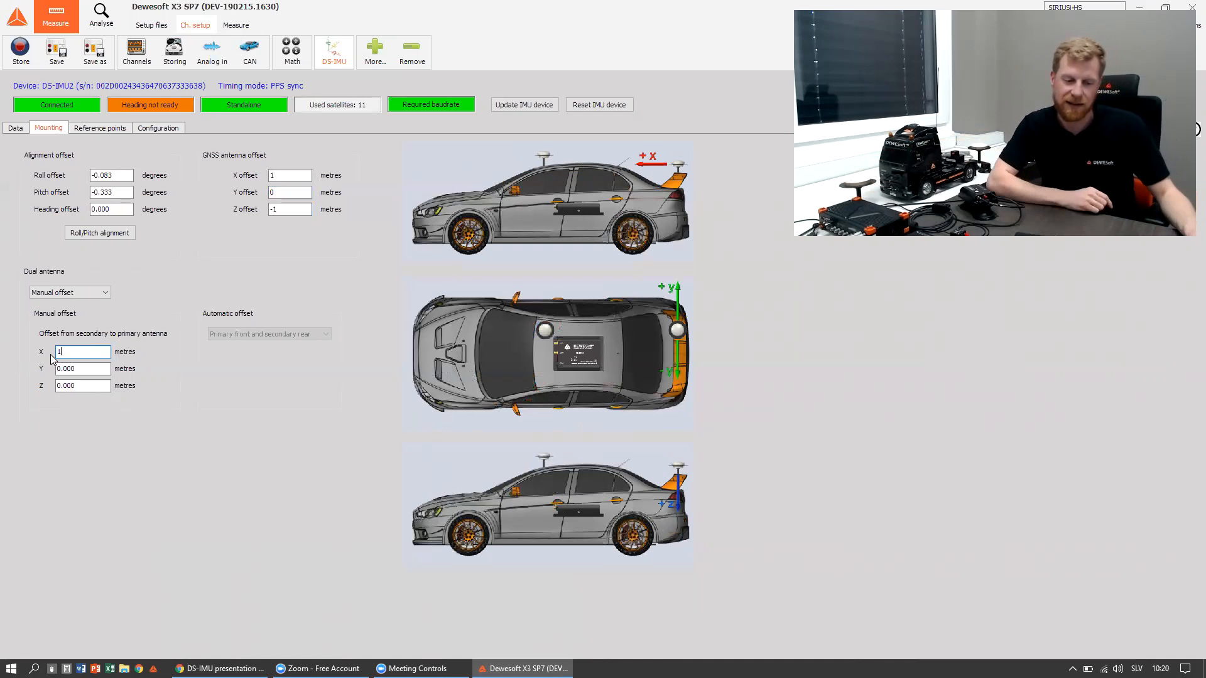
click(102, 370)
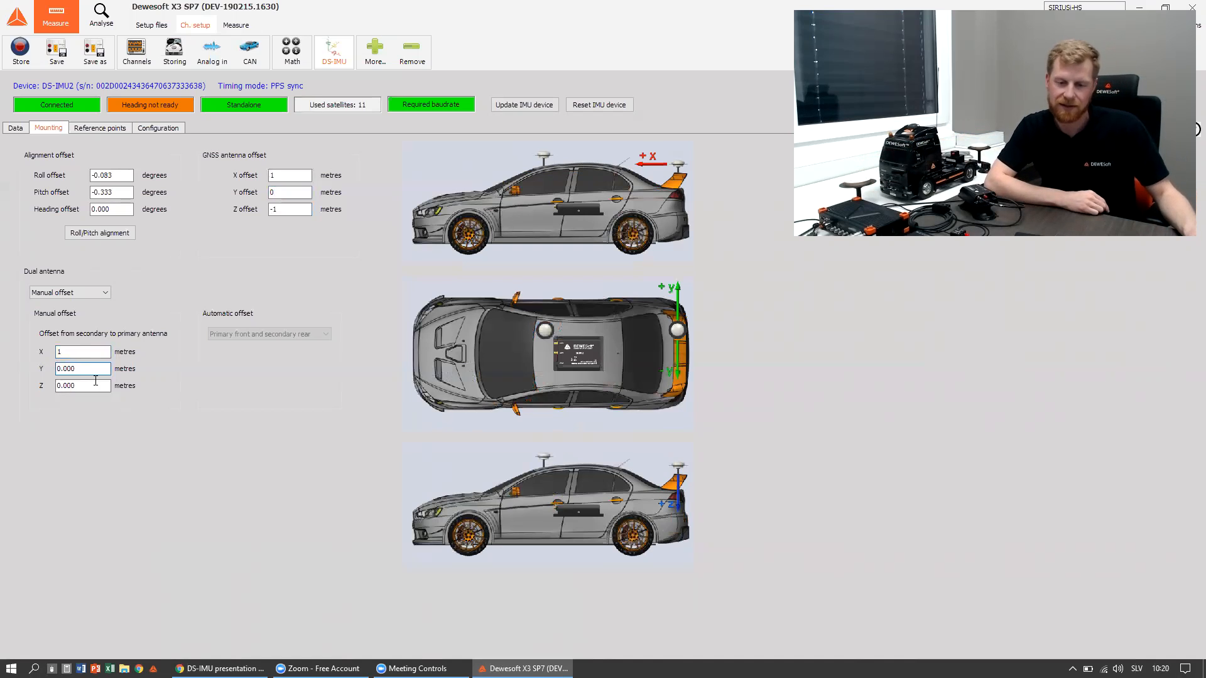
drag(99, 386, 44, 386)
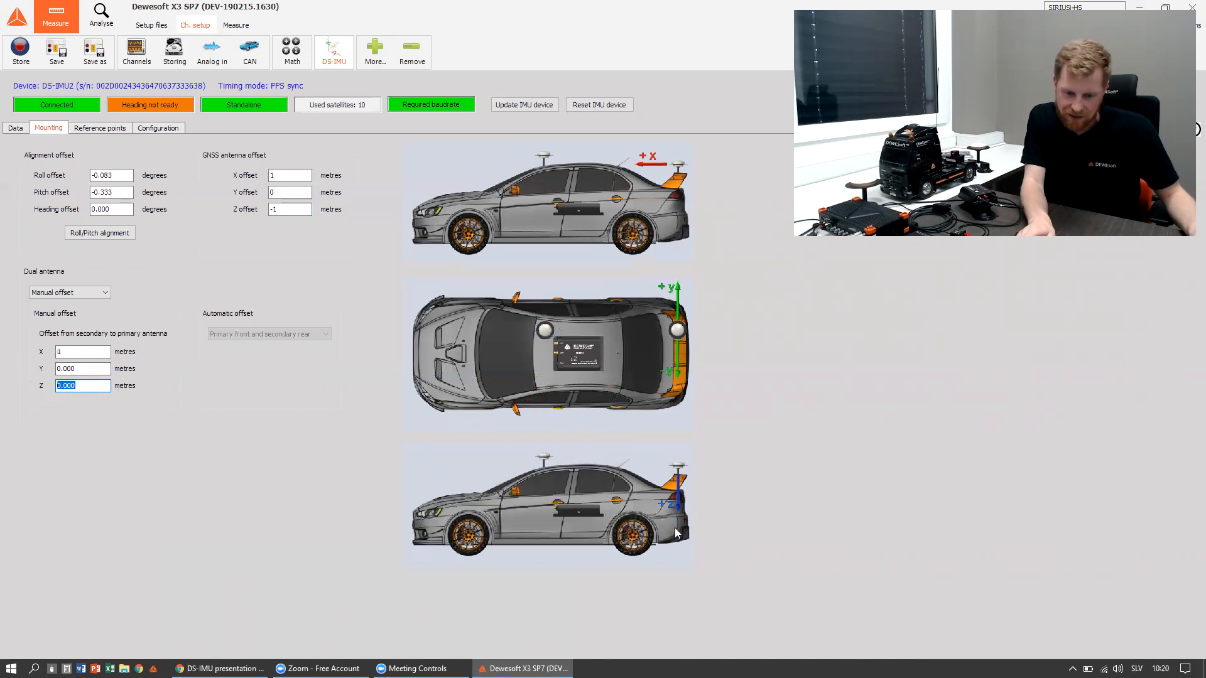
text(-0.1)
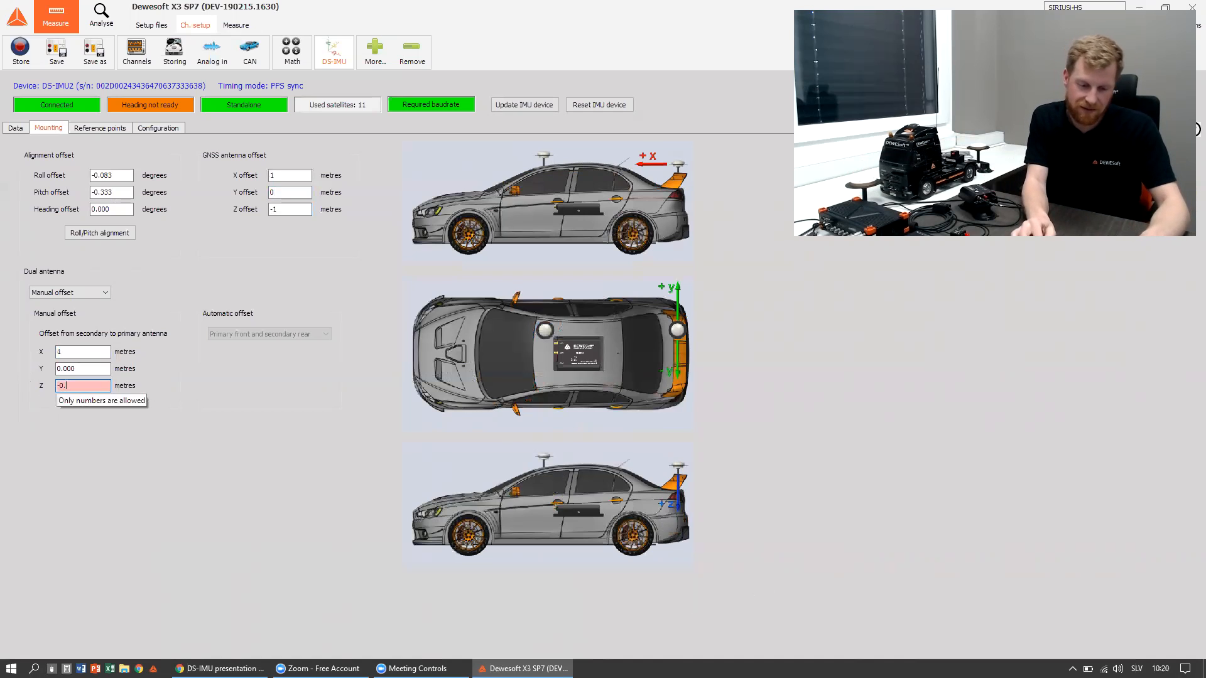
click(99, 369)
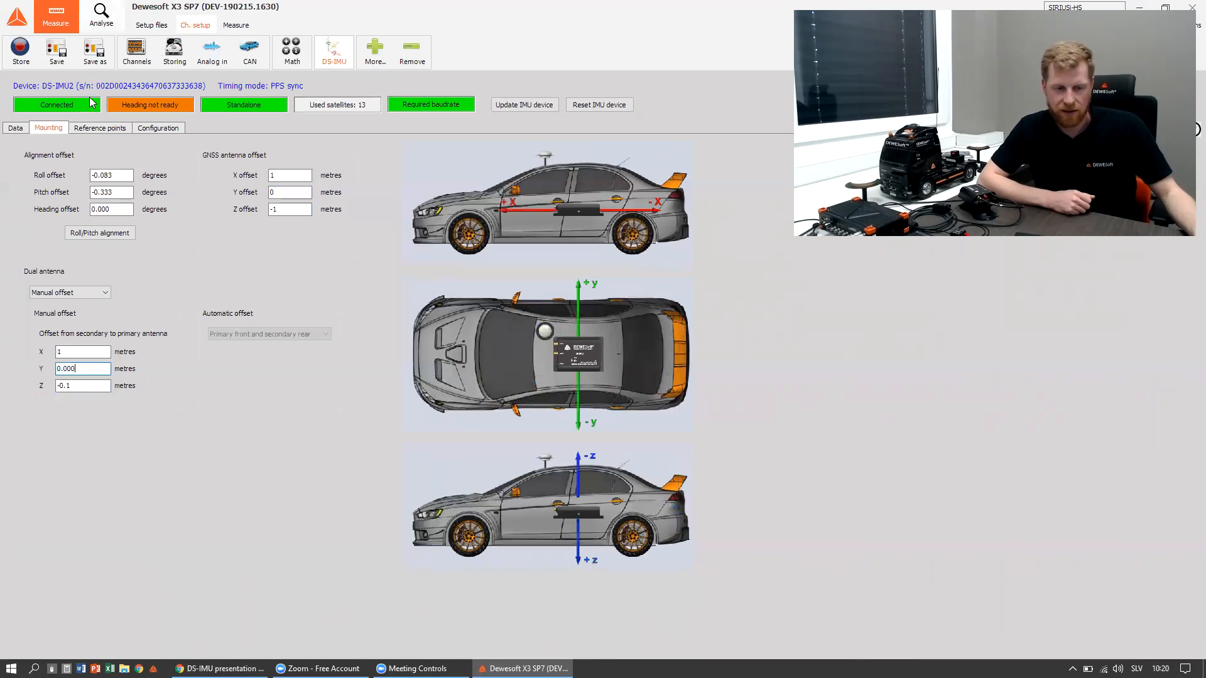
- Add a new reference point on the vehicle with X set to 1 m and Z set to 0.10 m
click(99, 129)
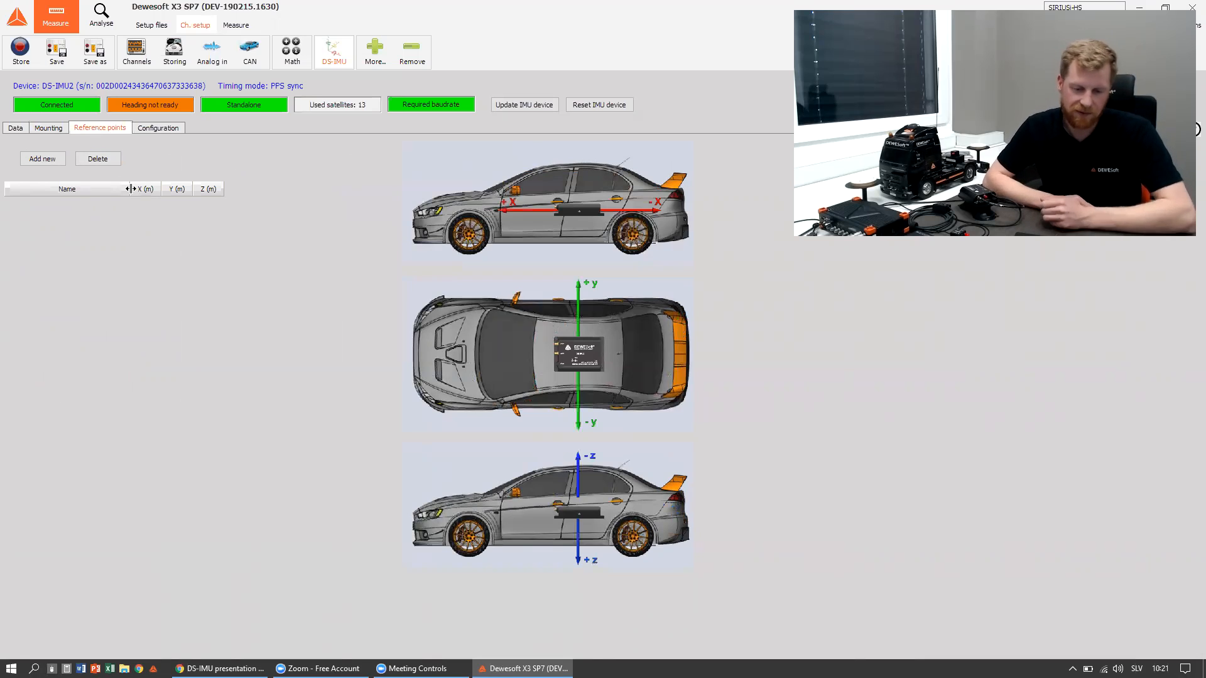
click(35, 161)
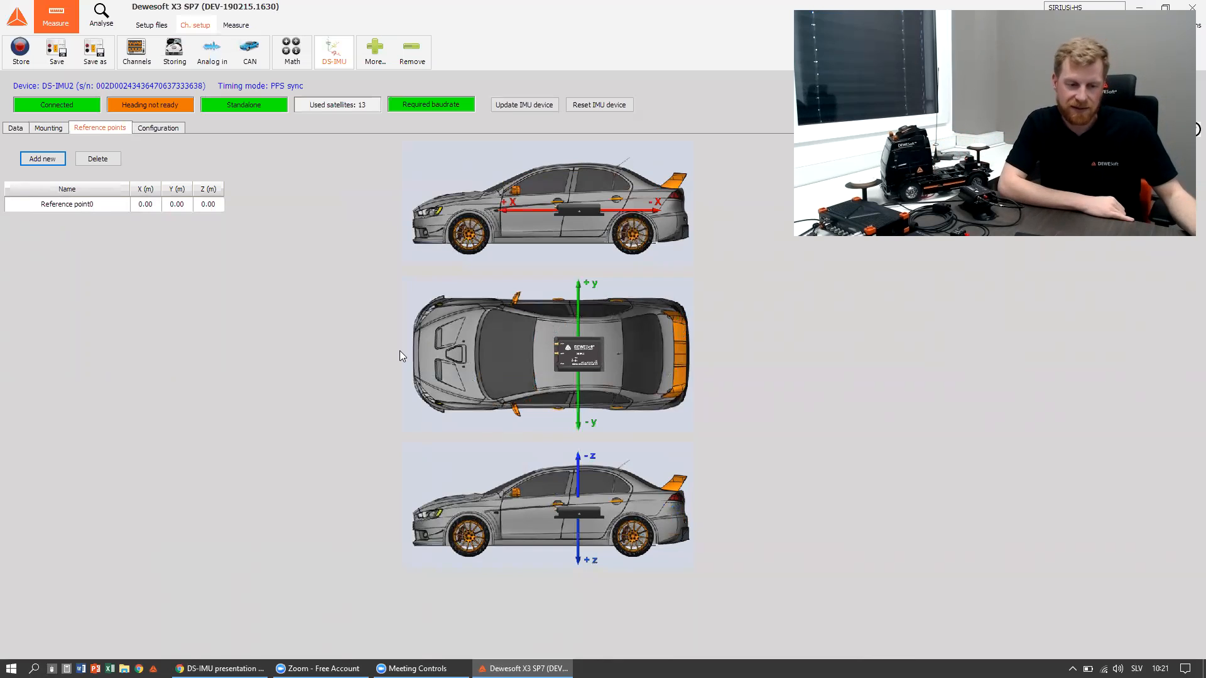
double_click(148, 208)
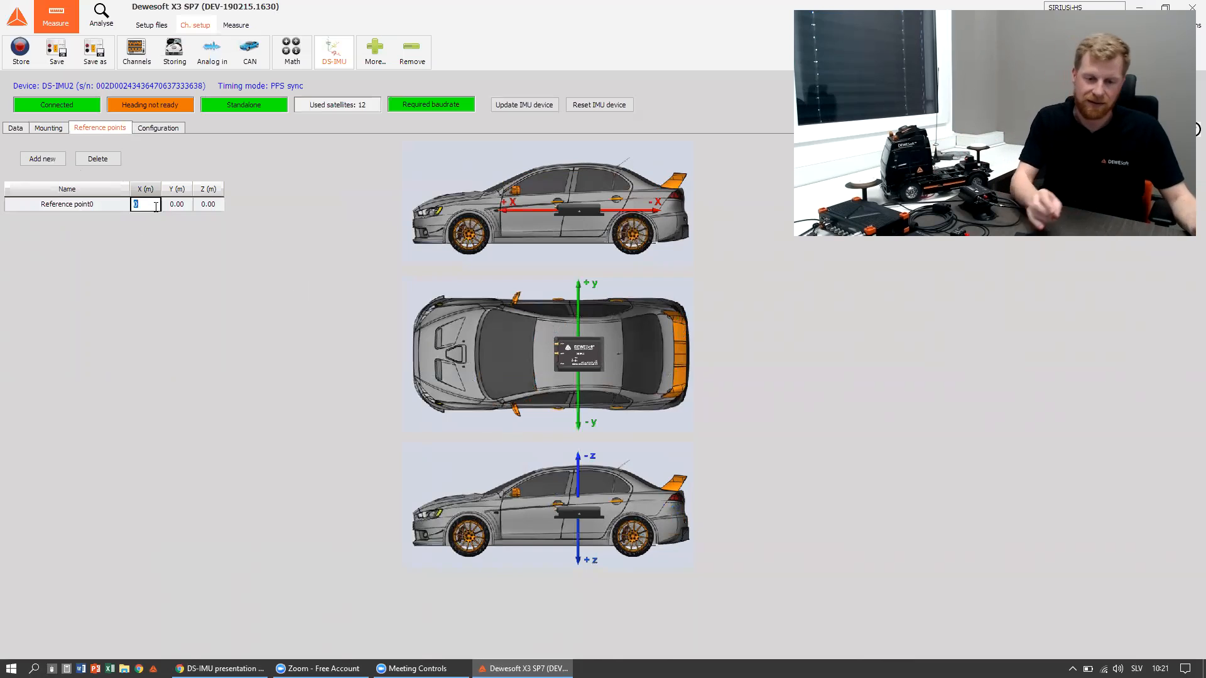
text(1)
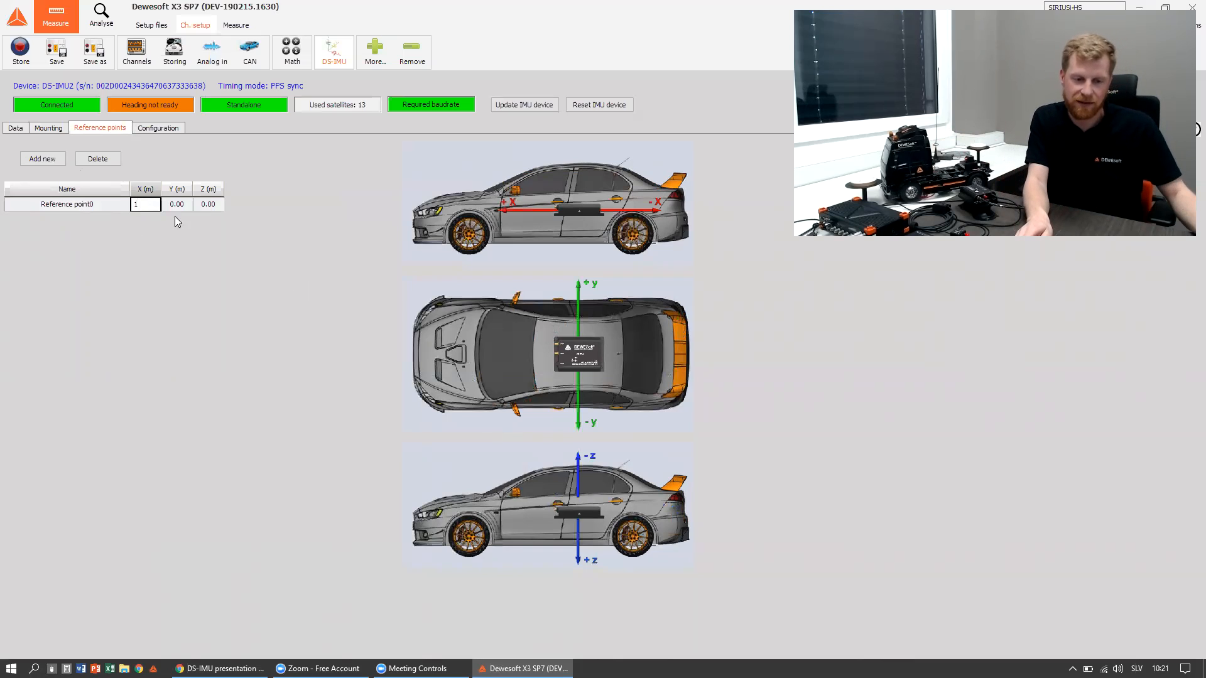
double_click(212, 204)
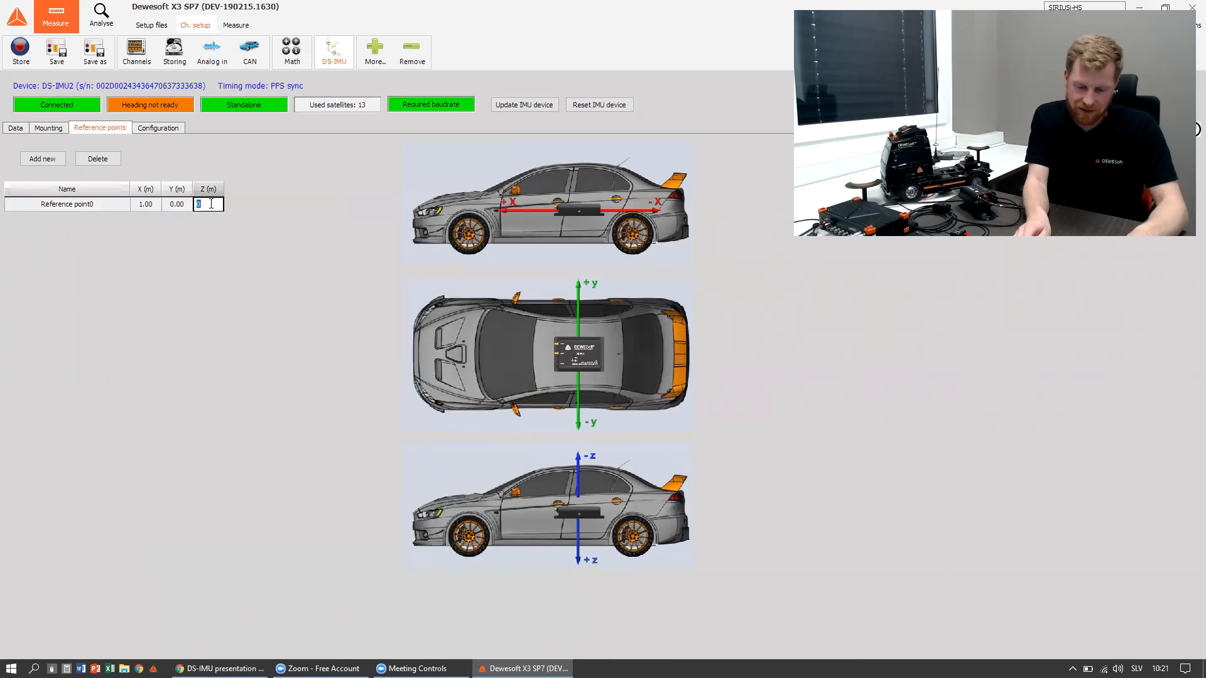
text(0.10)
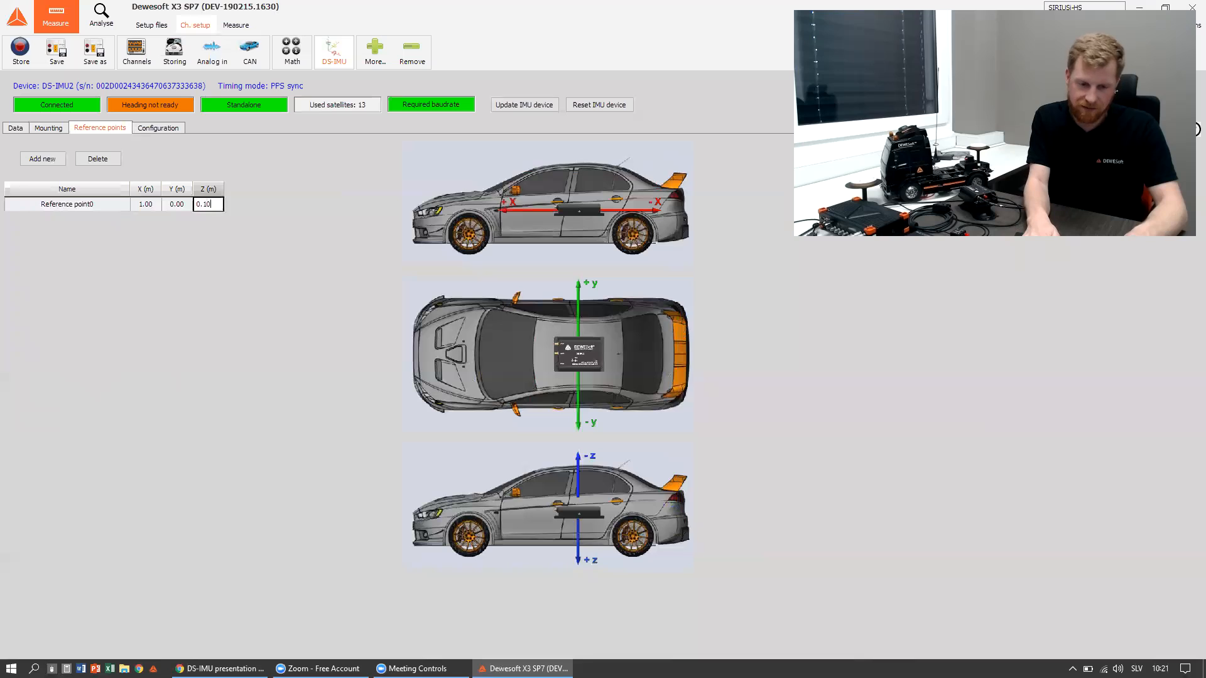
- Confirm the reference point's offsets and enable all of its data channels, from Ax through Slip_angle
click(178, 207)
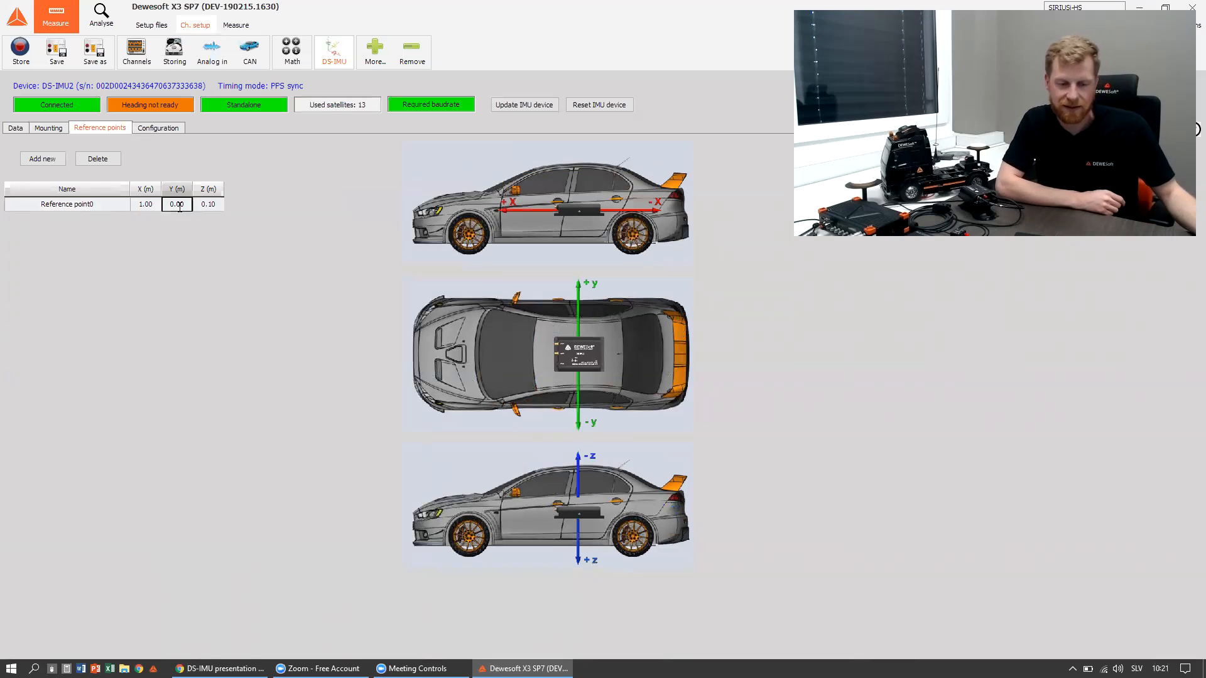
click(131, 220)
click(15, 128)
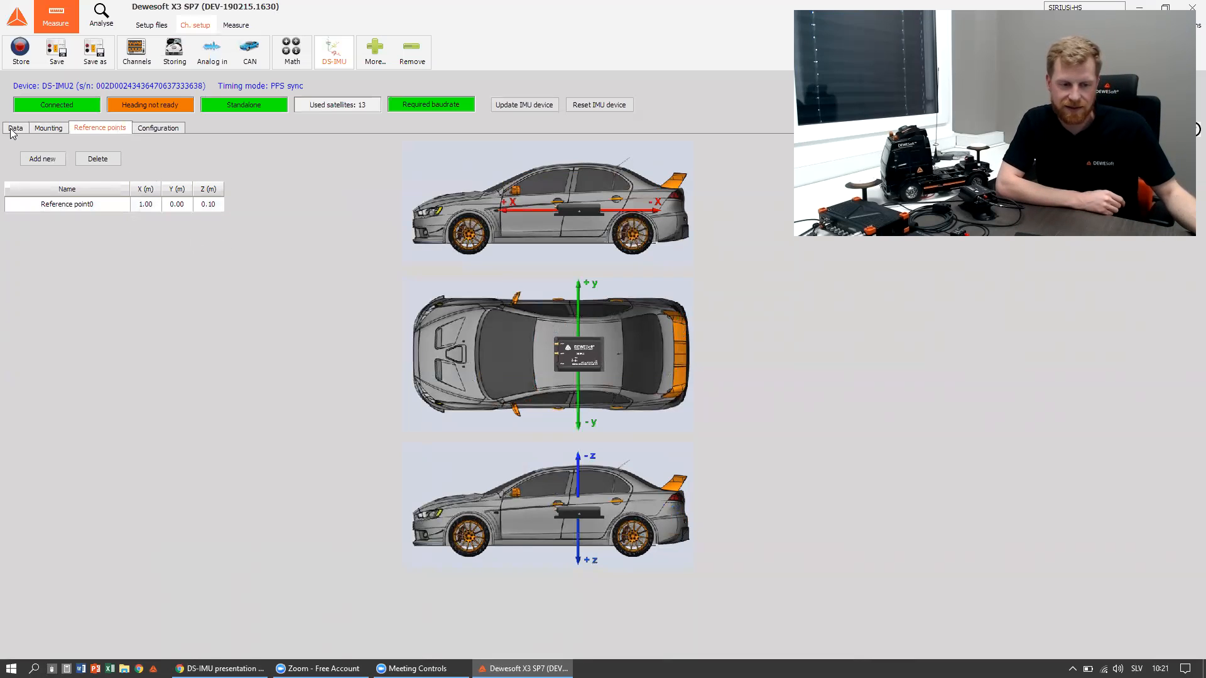
drag(1196, 289, 1189, 650)
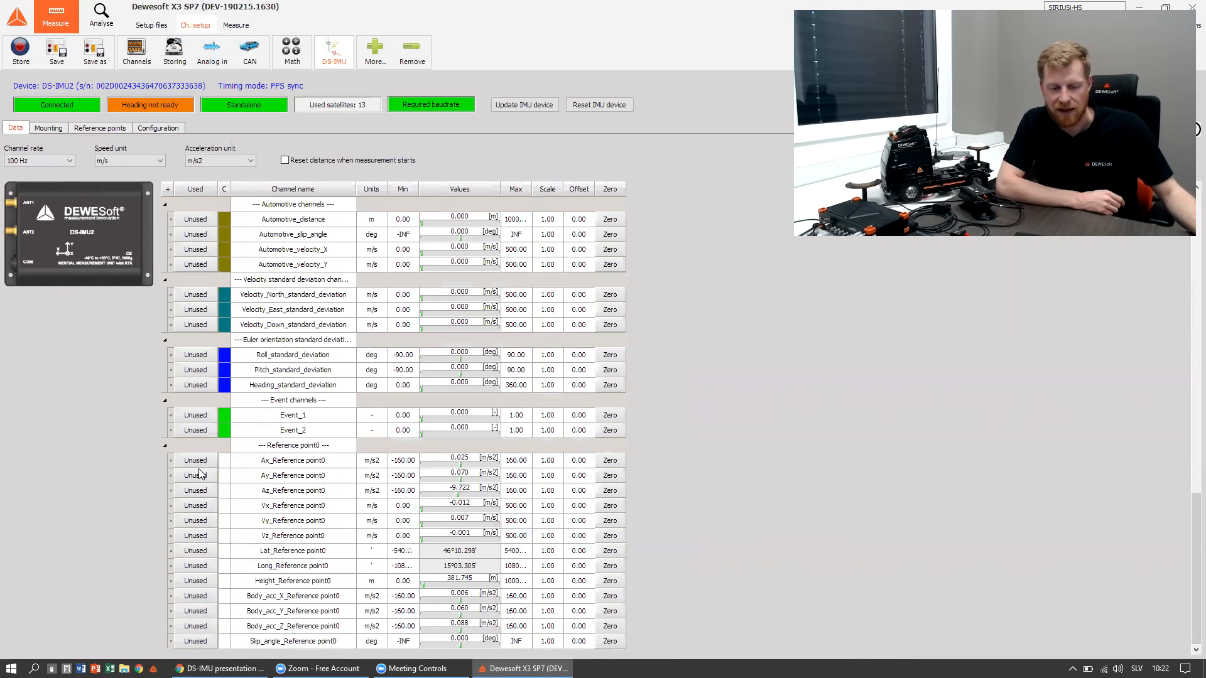
drag(195, 460, 195, 641)
click(195, 641)
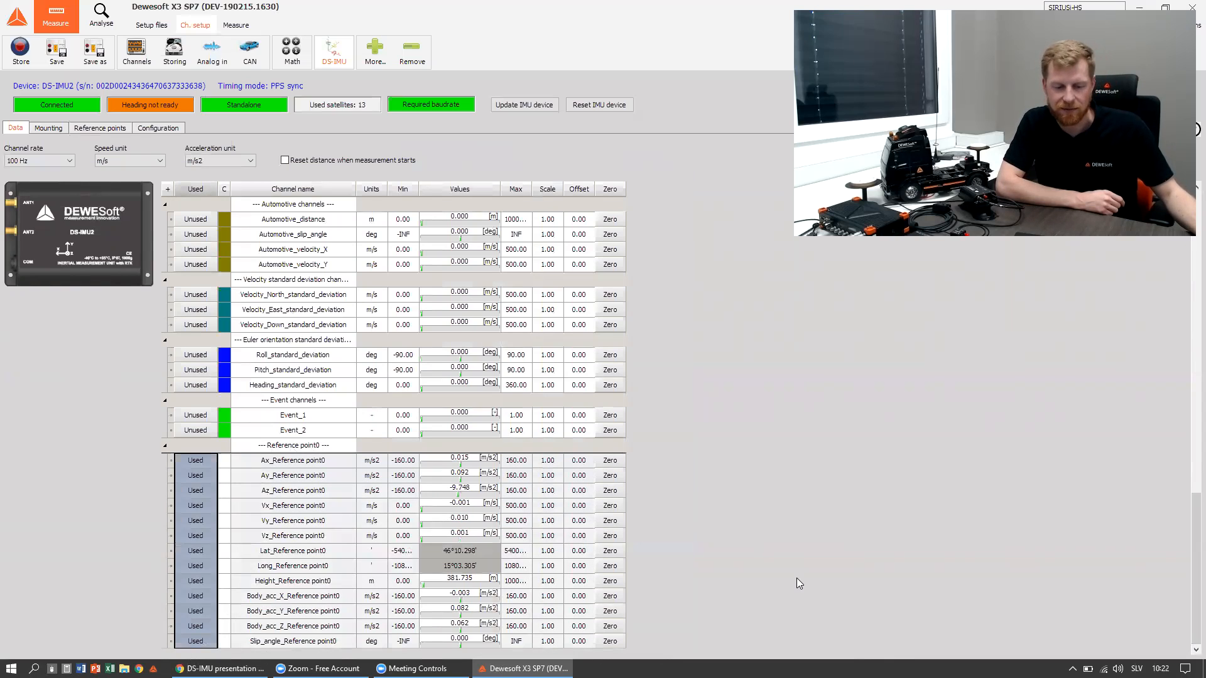
- Check the available accelerometer range options in the device's configuration without changing the range
scroll(652, 422, up, 2)
drag(1190, 477, 1180, 263)
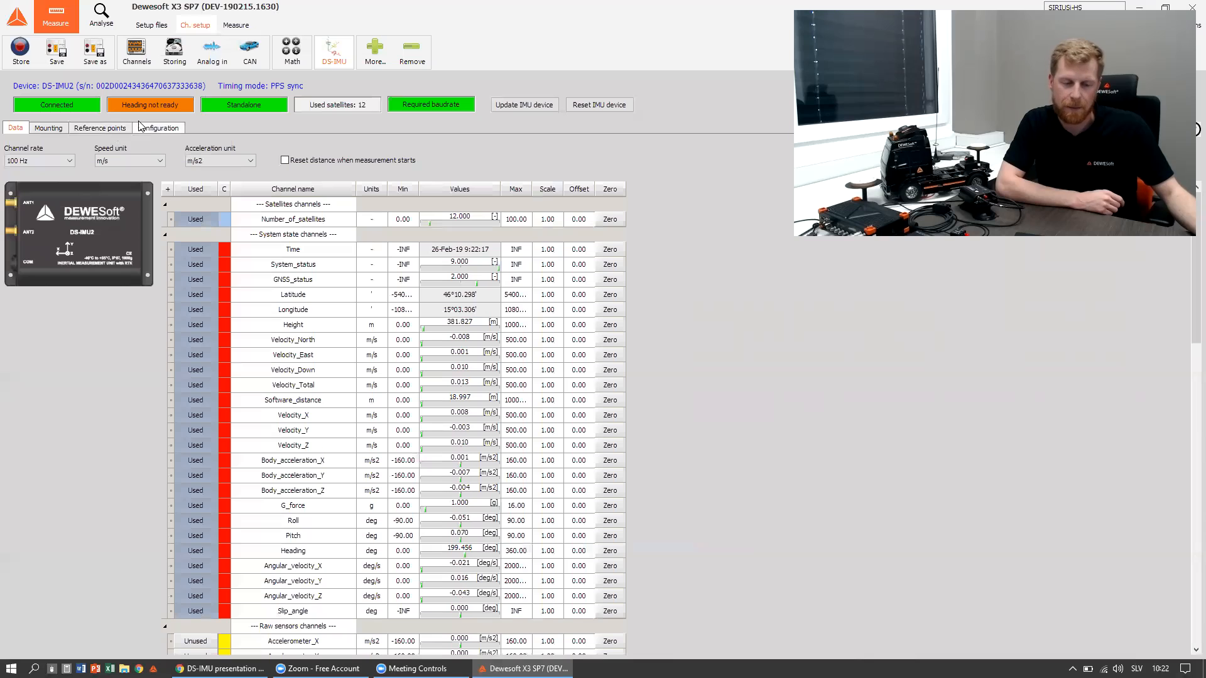
click(159, 128)
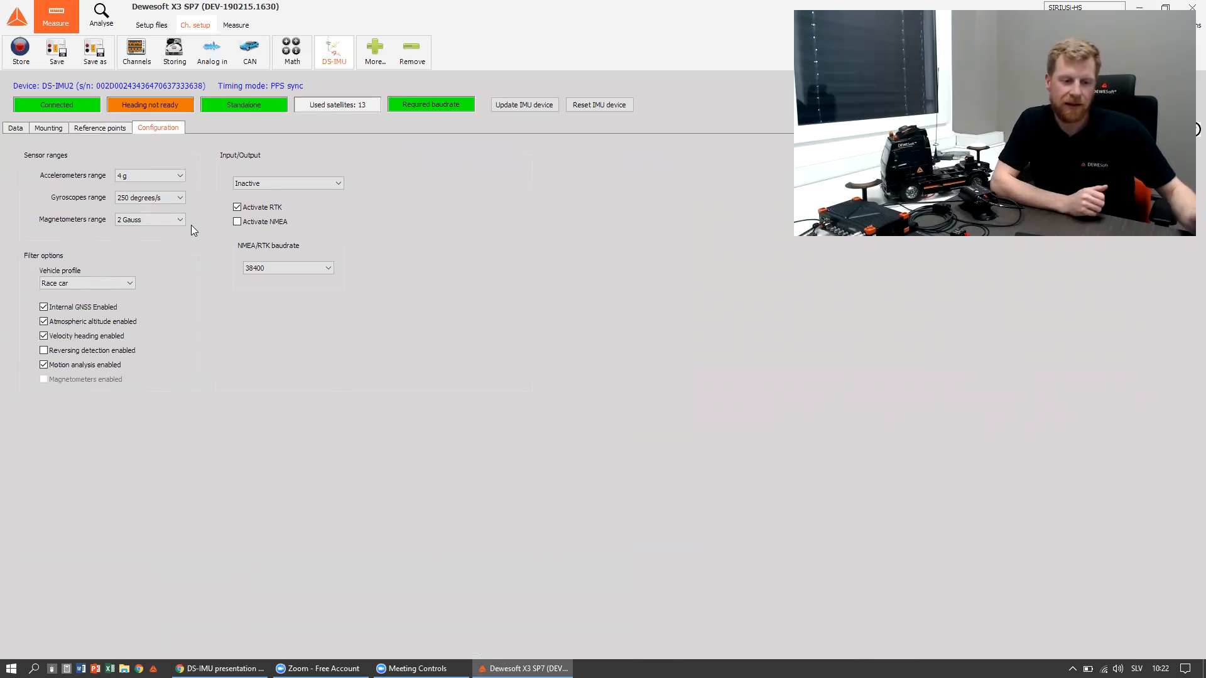
click(159, 179)
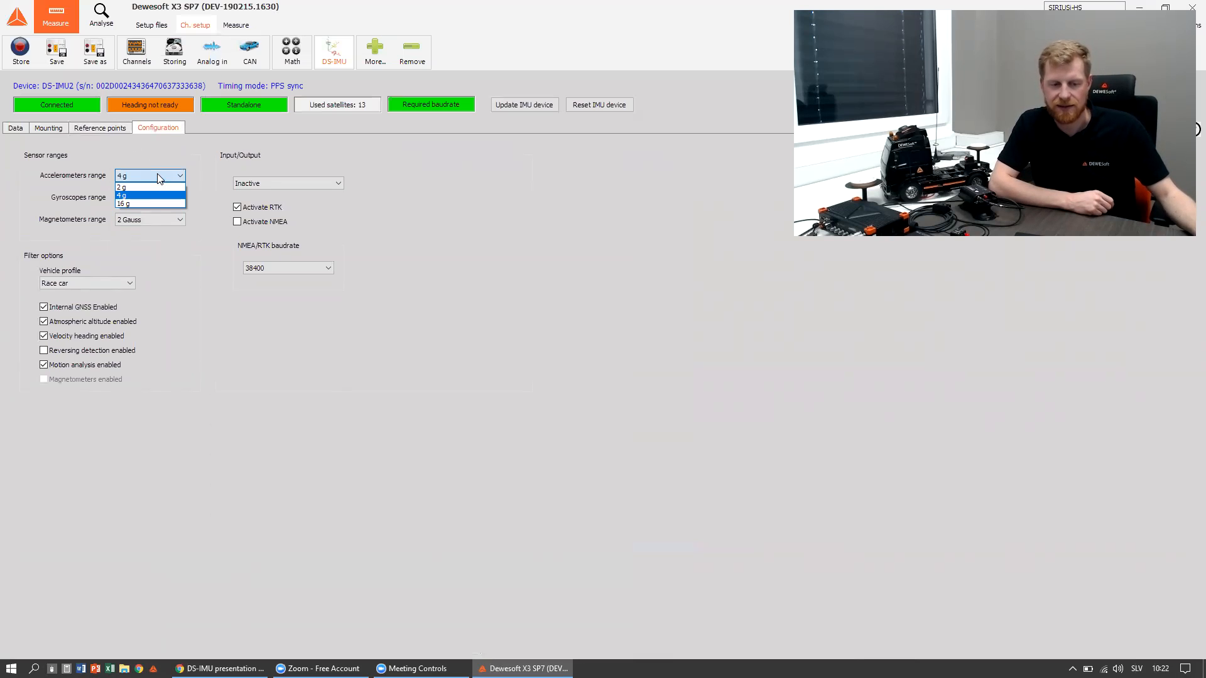
click(159, 179)
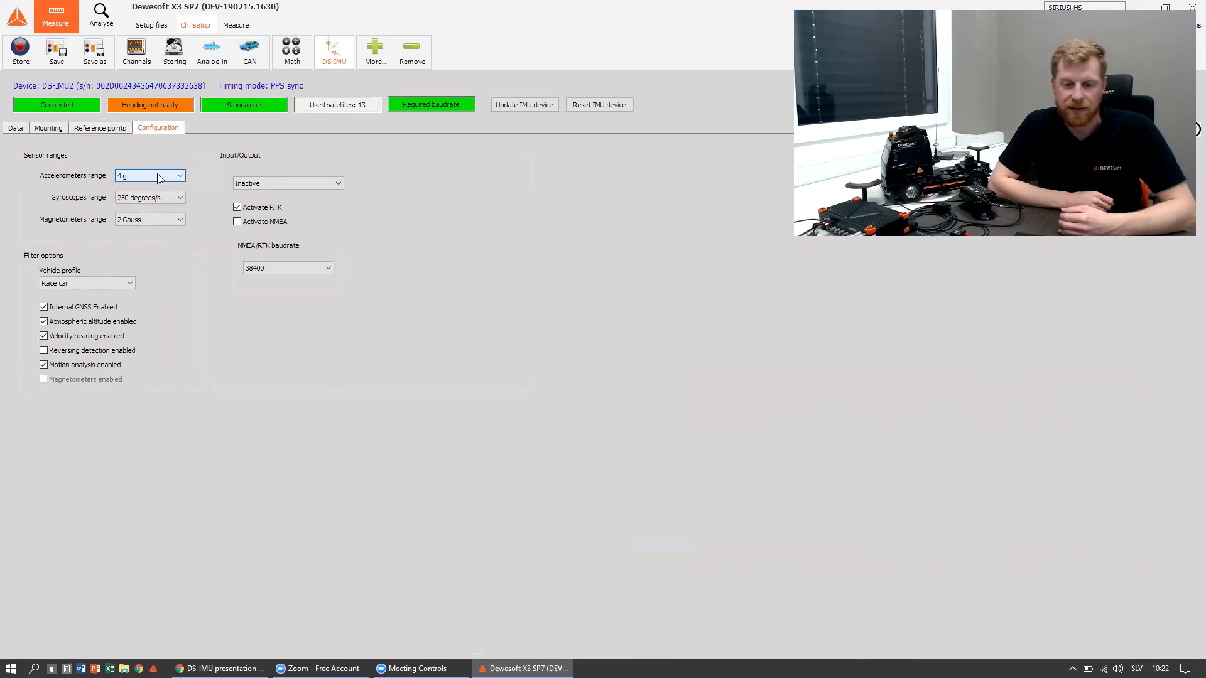
click(157, 173)
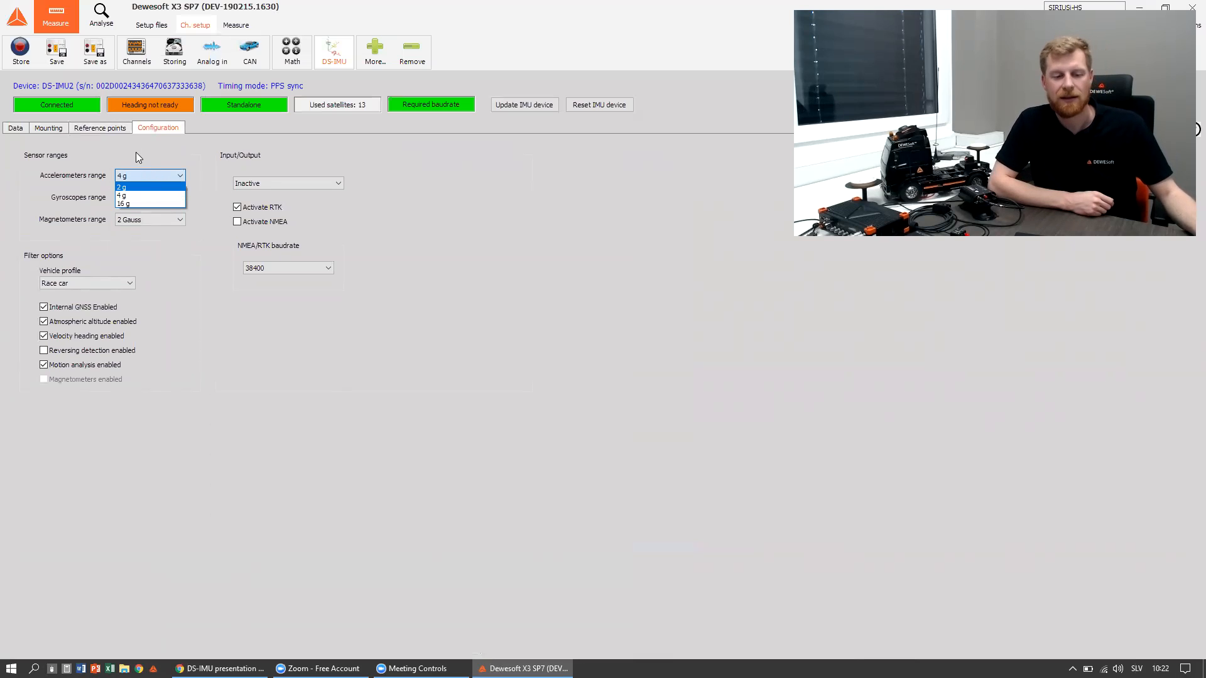
click(136, 152)
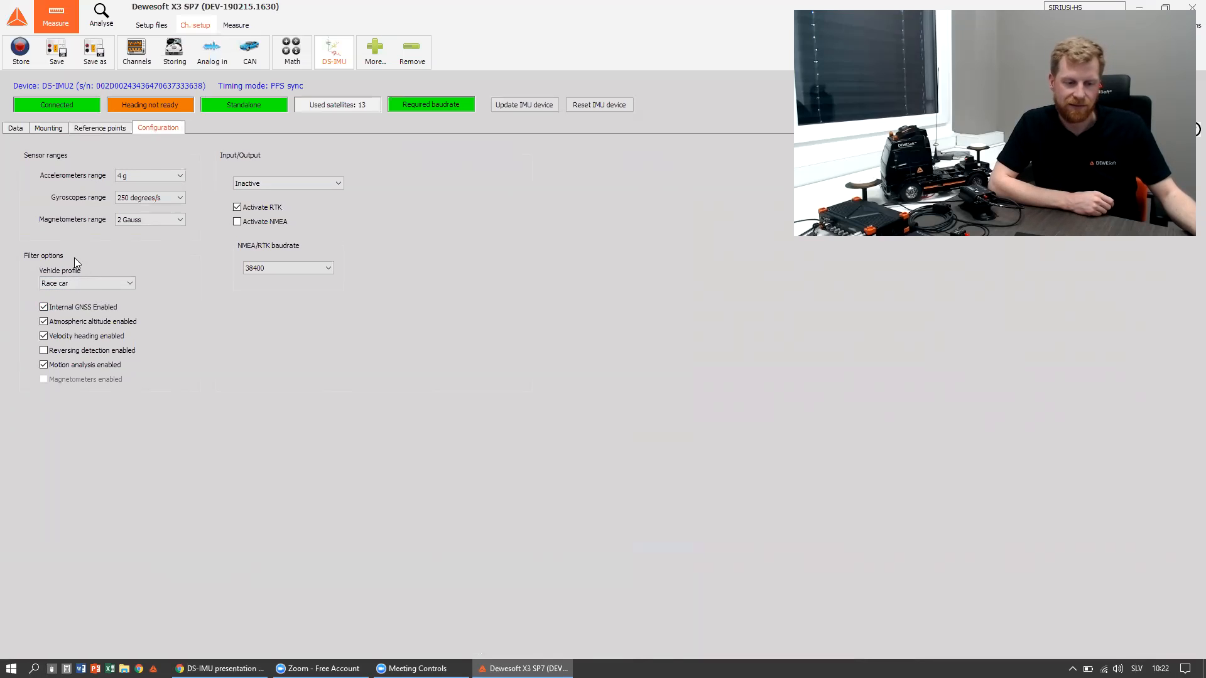
- Set the vehicle profile in the filter options to Car
click(94, 283)
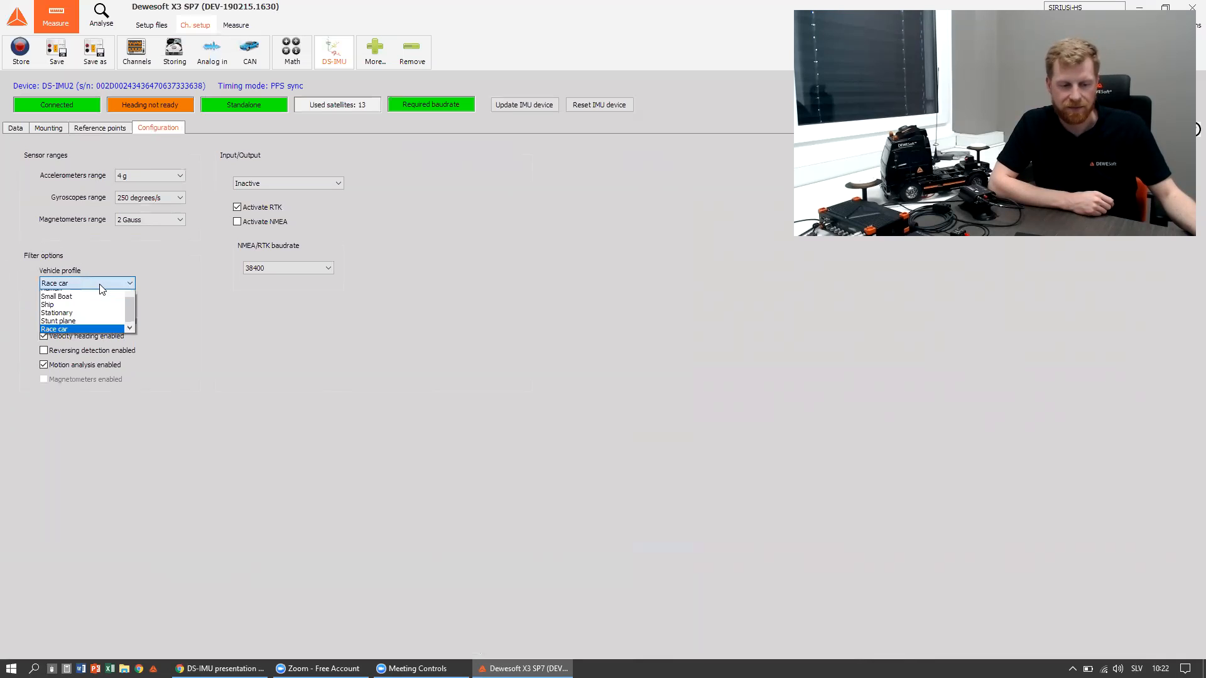
scroll(124, 324, up, 3)
scroll(98, 308, down, 3)
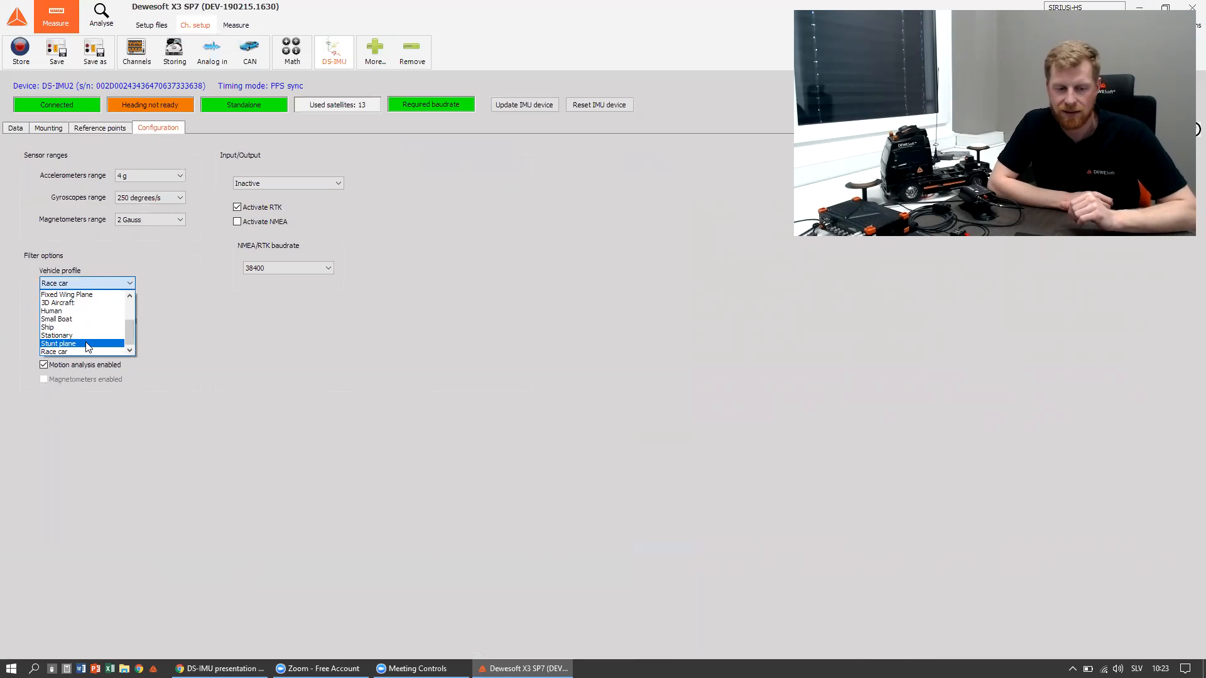
scroll(88, 342, up, 2)
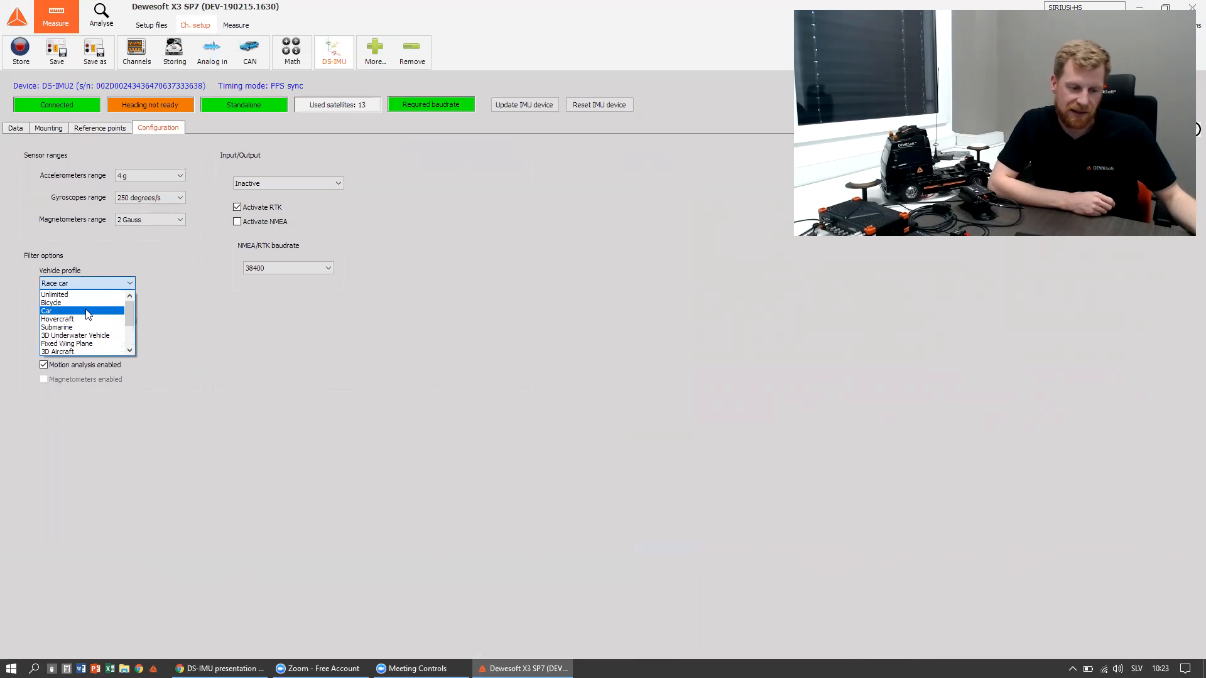
click(88, 312)
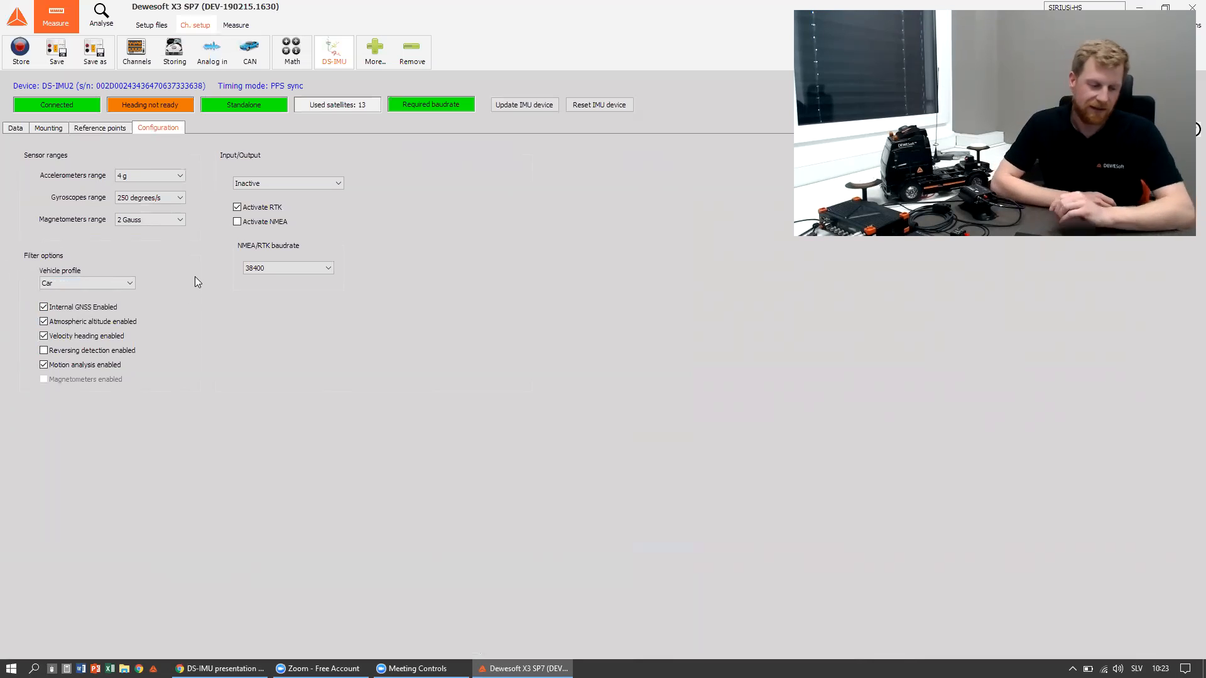
- Review the other available vehicle profiles, keeping Car selected
click(68, 283)
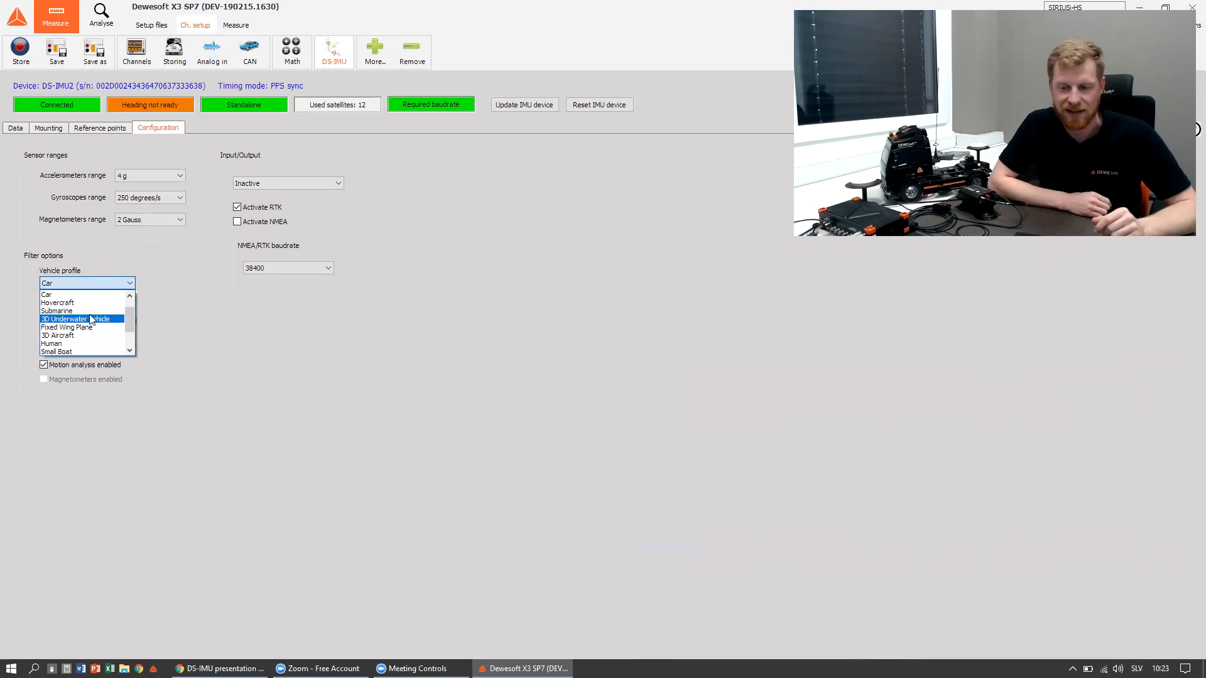
scroll(91, 318, down, 2)
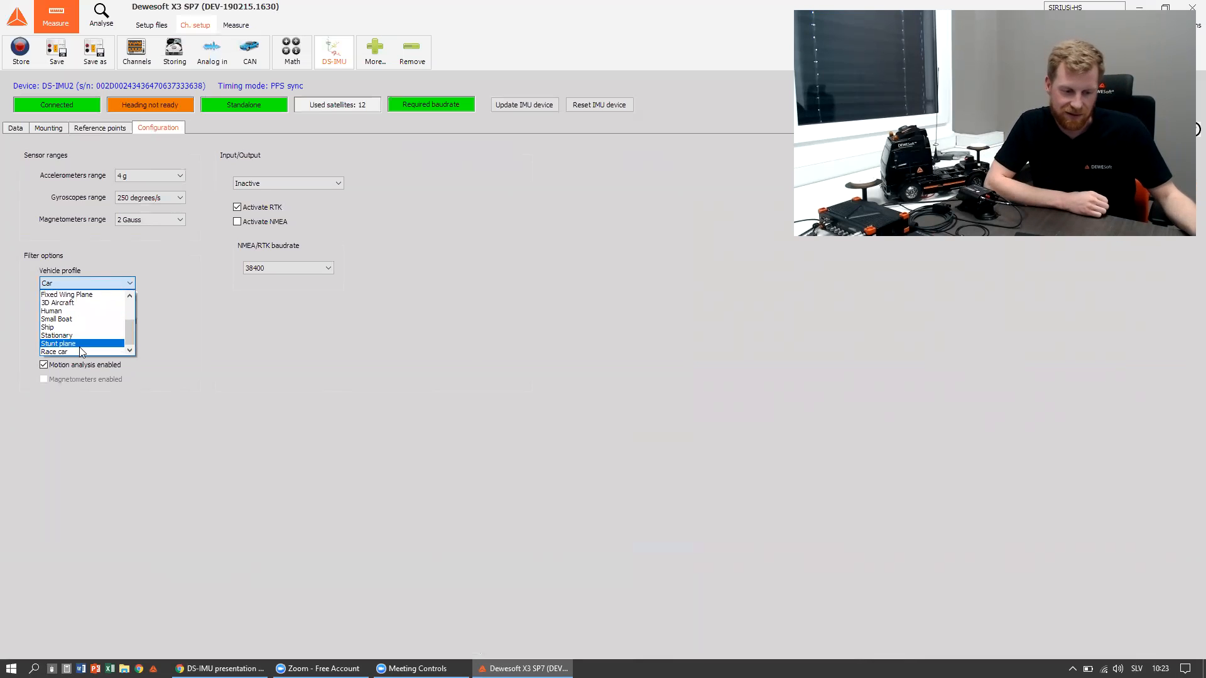
scroll(92, 348, up, 1)
scroll(91, 340, up, 3)
click(100, 293)
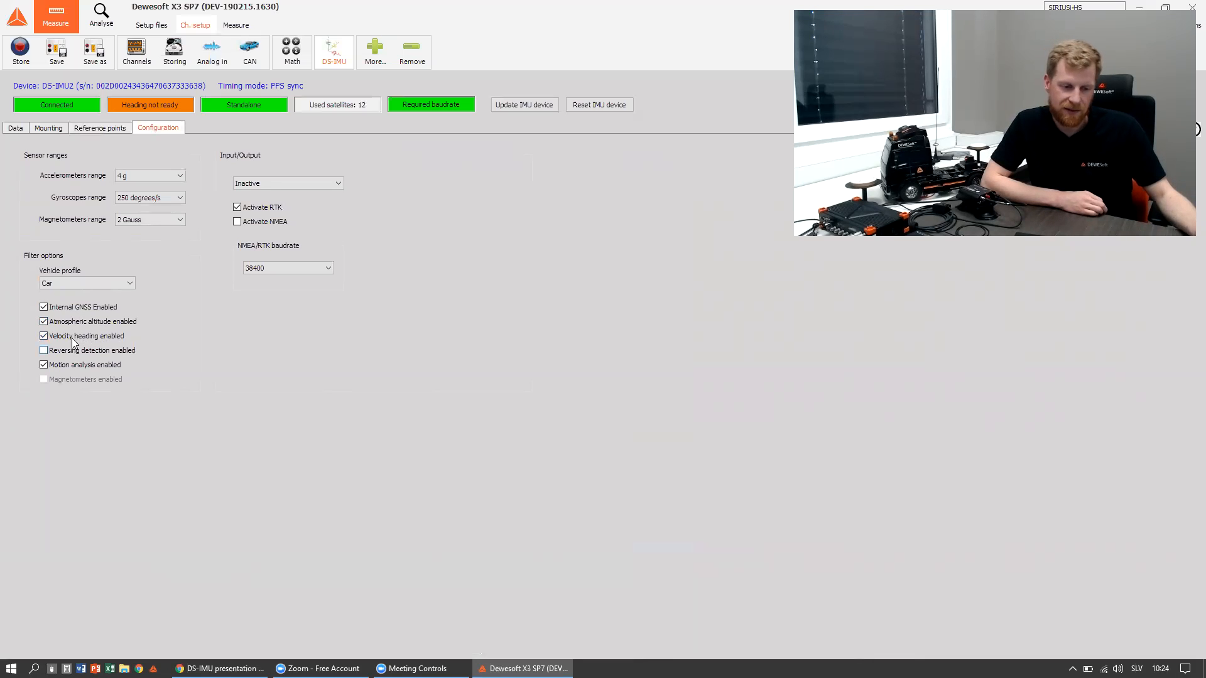
- Disable motion analysis and velocity heading in the filter options, toggling reversing detection on and back off
click(45, 349)
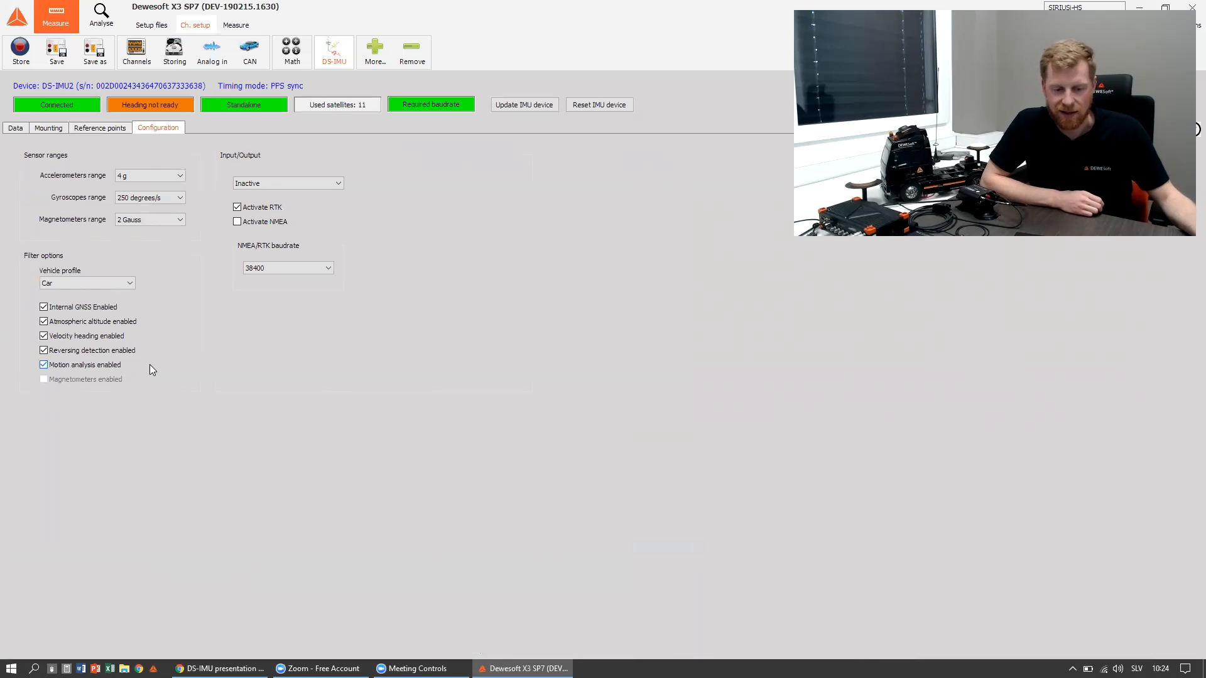
click(74, 366)
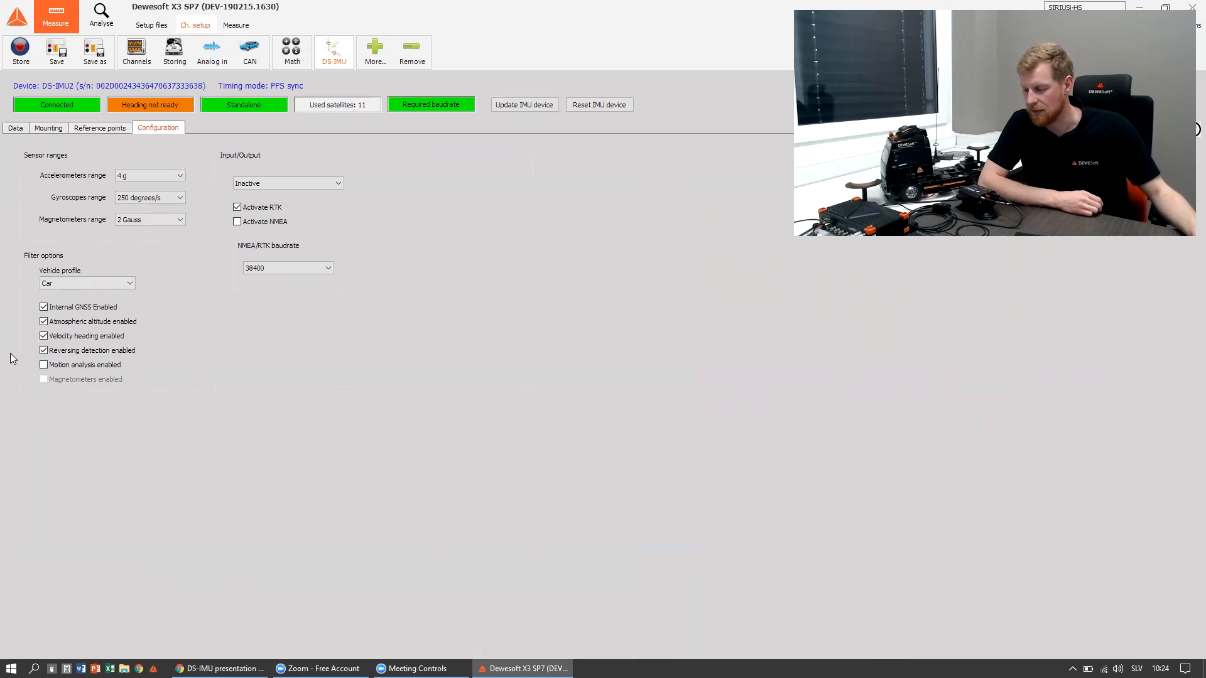
click(73, 351)
click(72, 337)
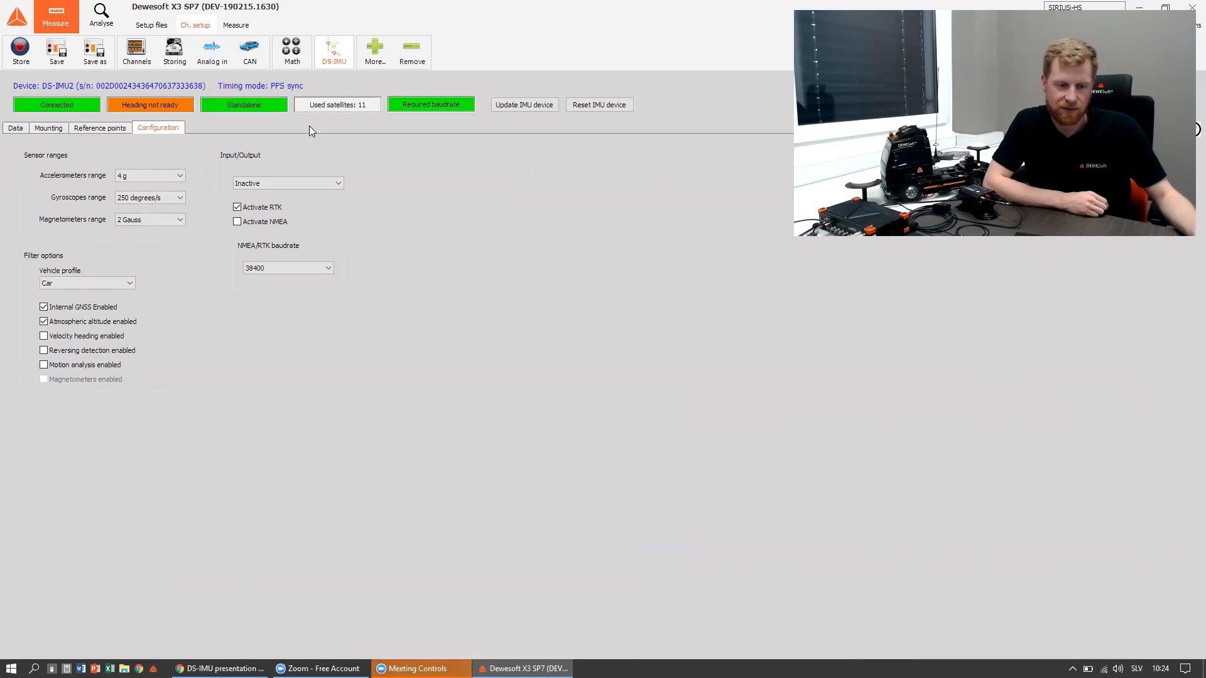
- Add a digital meter to the blank custom measurement display and enlarge it
click(15, 127)
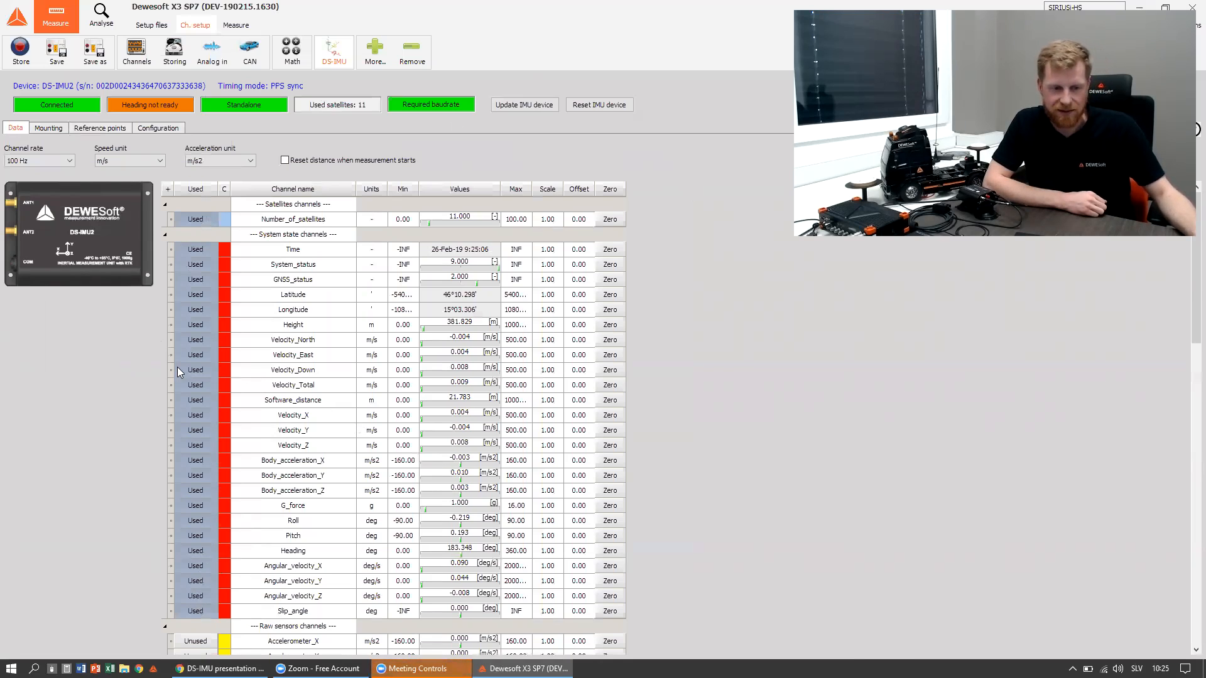
click(235, 26)
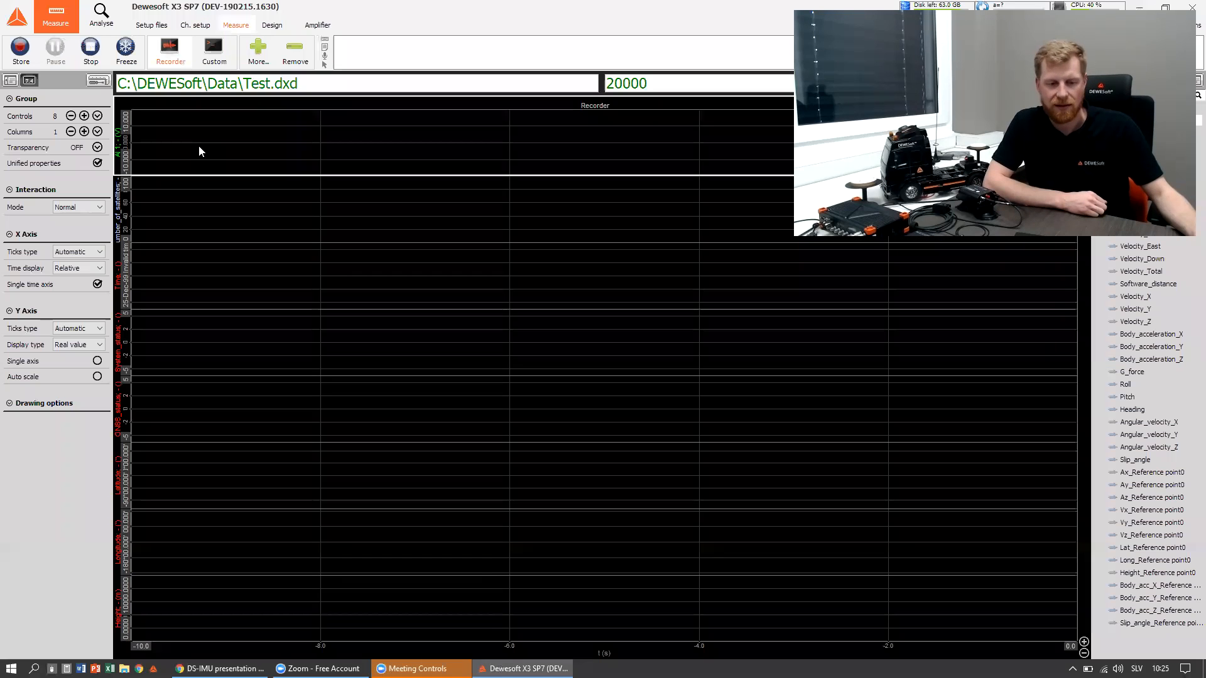
click(216, 55)
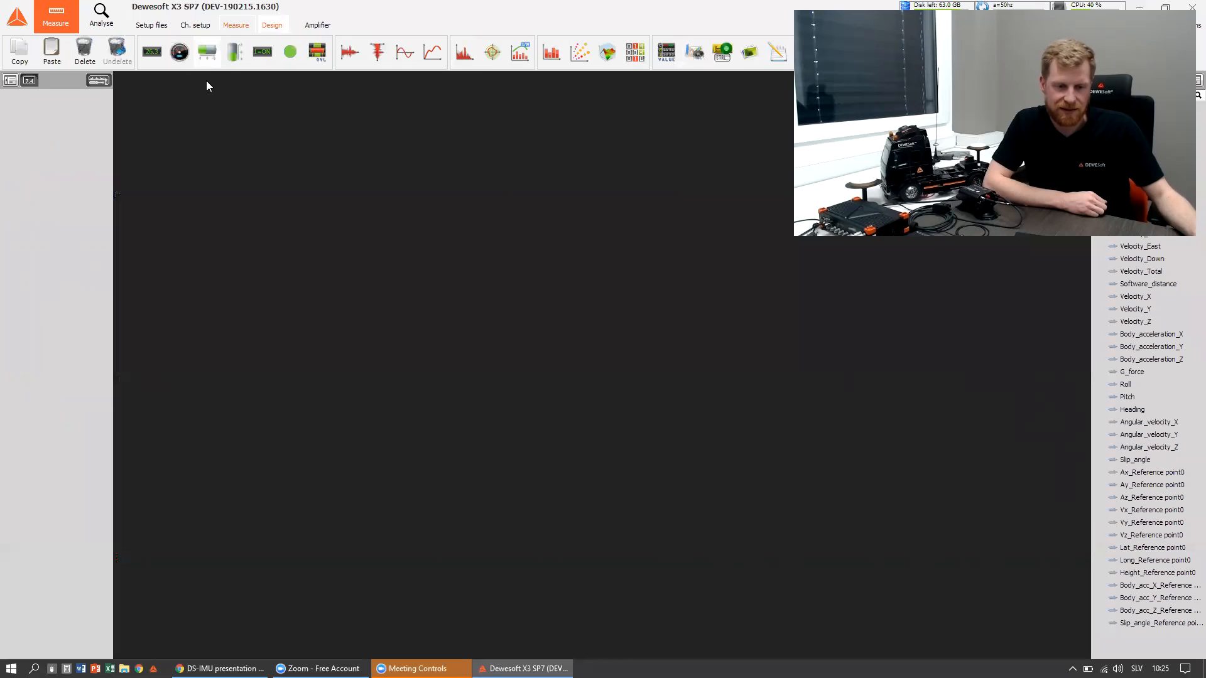
click(152, 52)
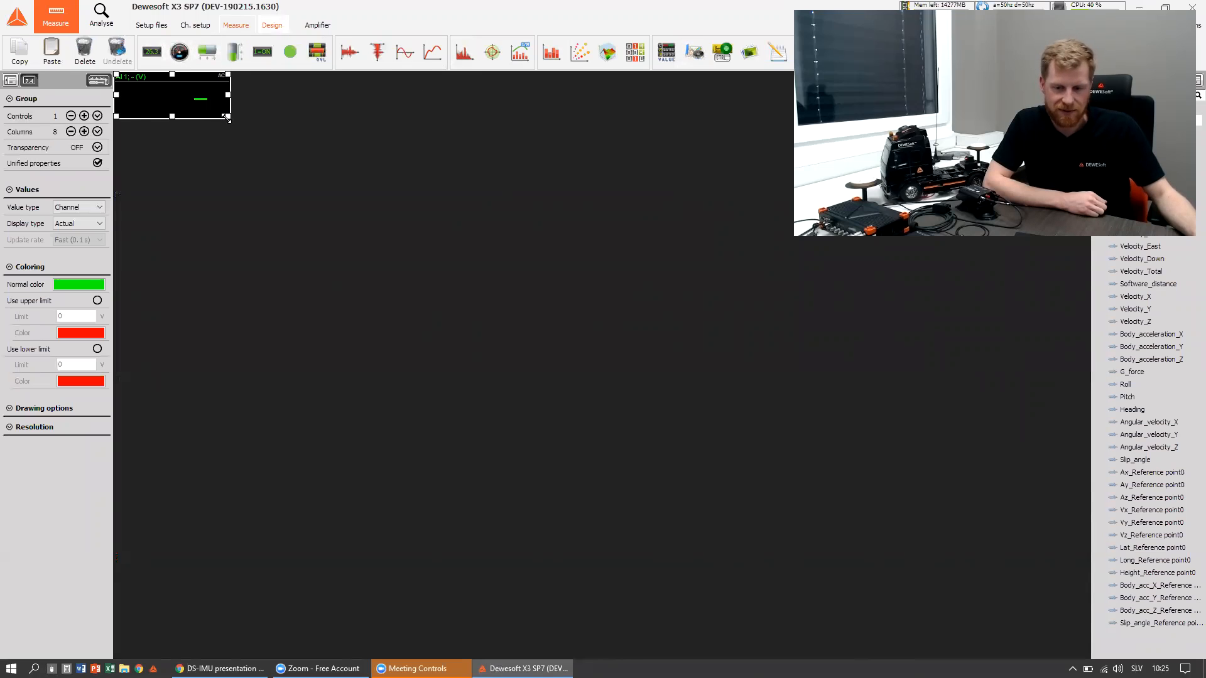
drag(226, 116, 304, 179)
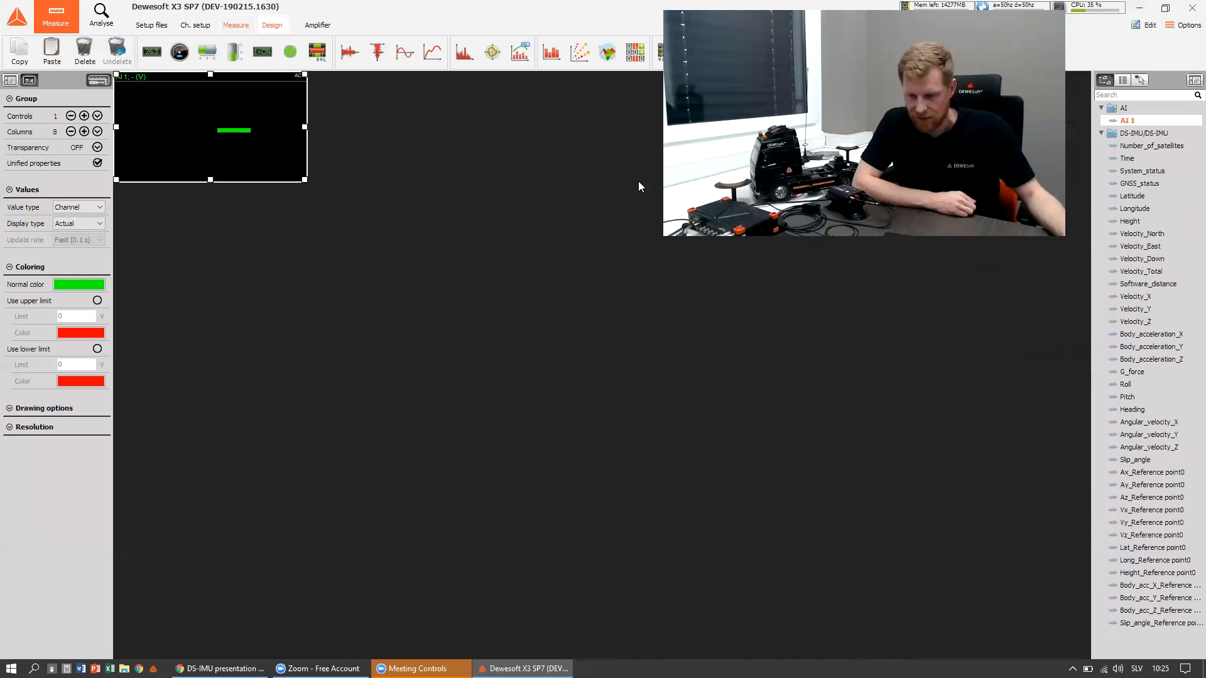
- Assign the Roll channel to the digital meter and extend the group to three meters with Pitch and Heading
click(1149, 385)
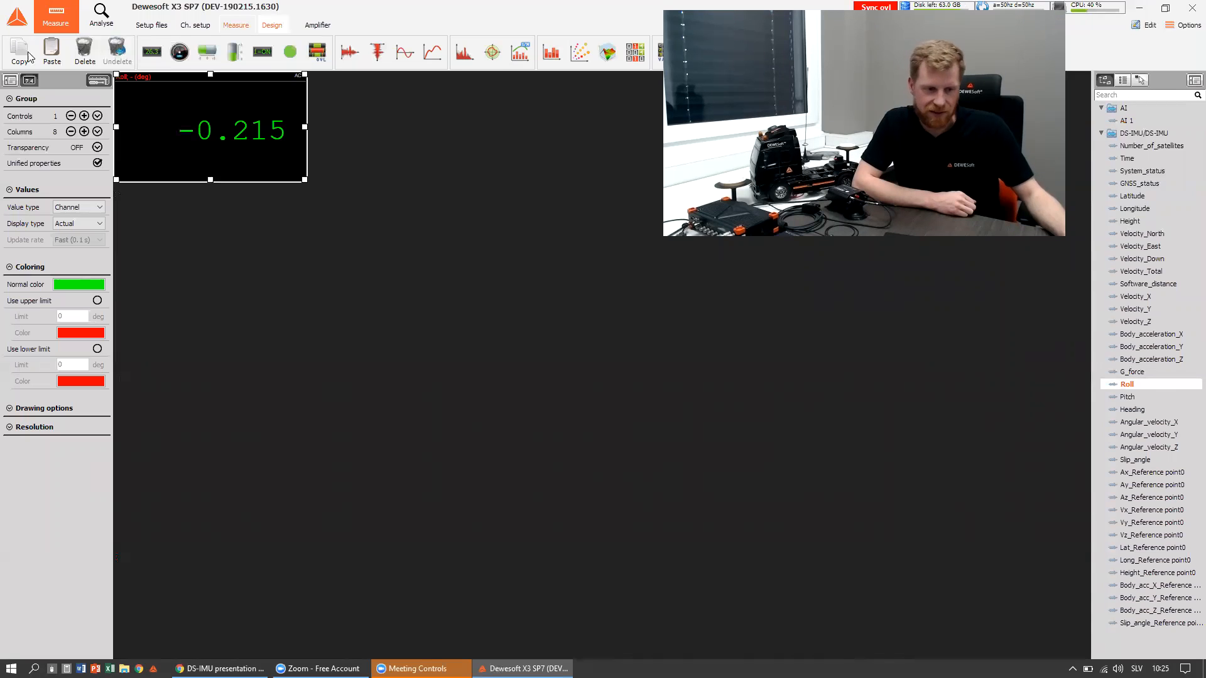
click(84, 115)
click(85, 115)
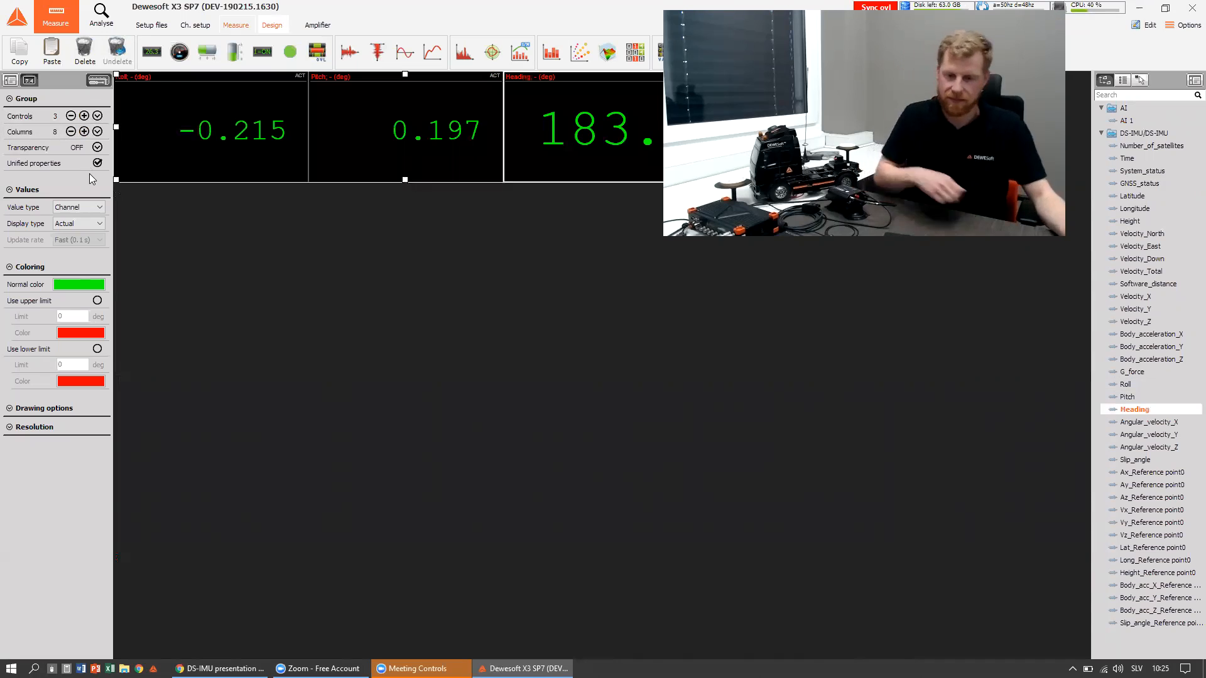
click(99, 81)
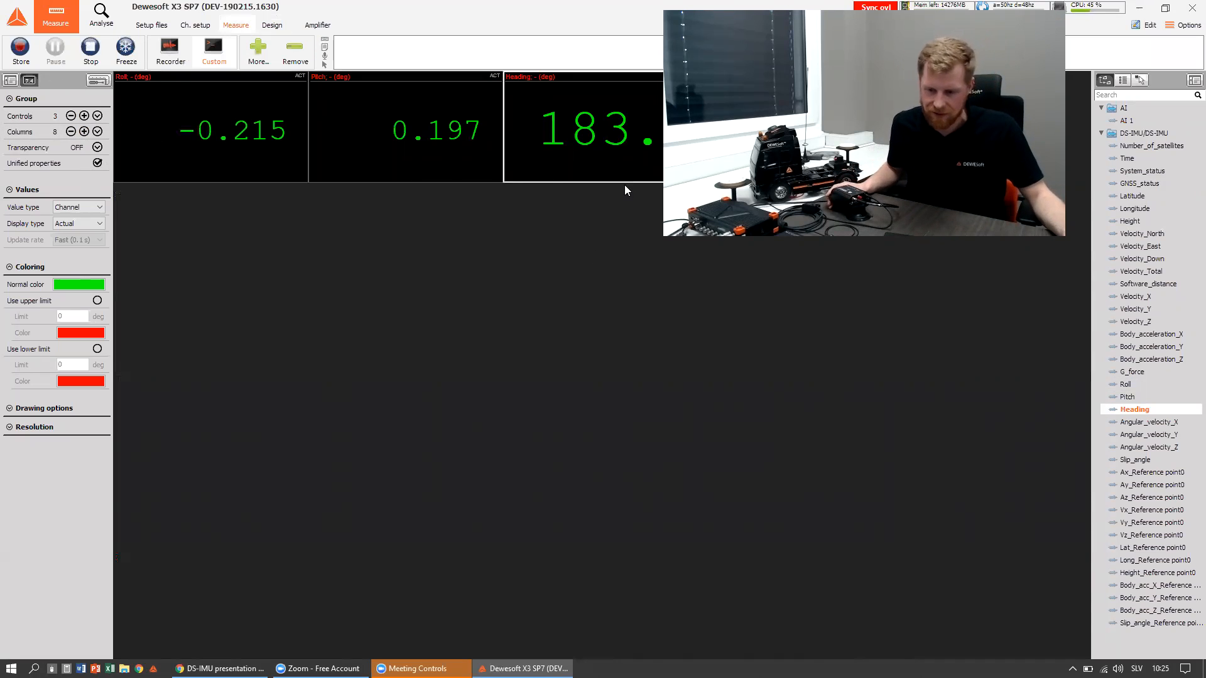
click(382, 149)
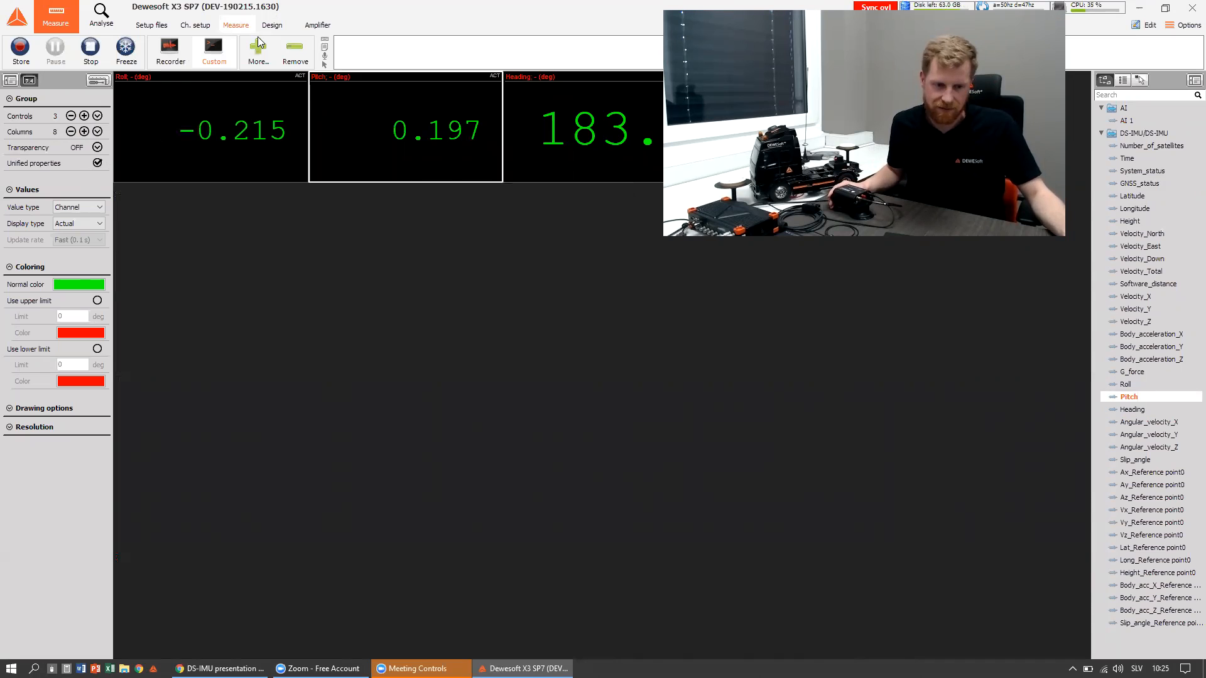
click(495, 130)
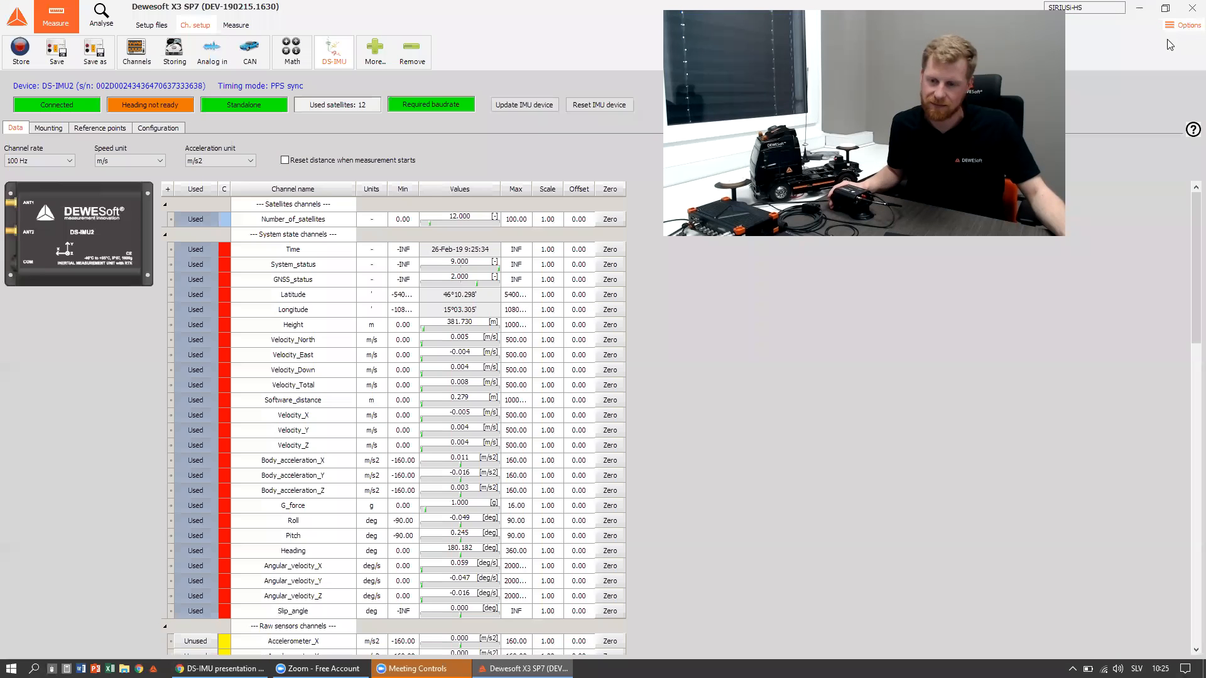
- Change the synchronization time source in the device settings to Dewesoft DAQ Devices
click(1180, 25)
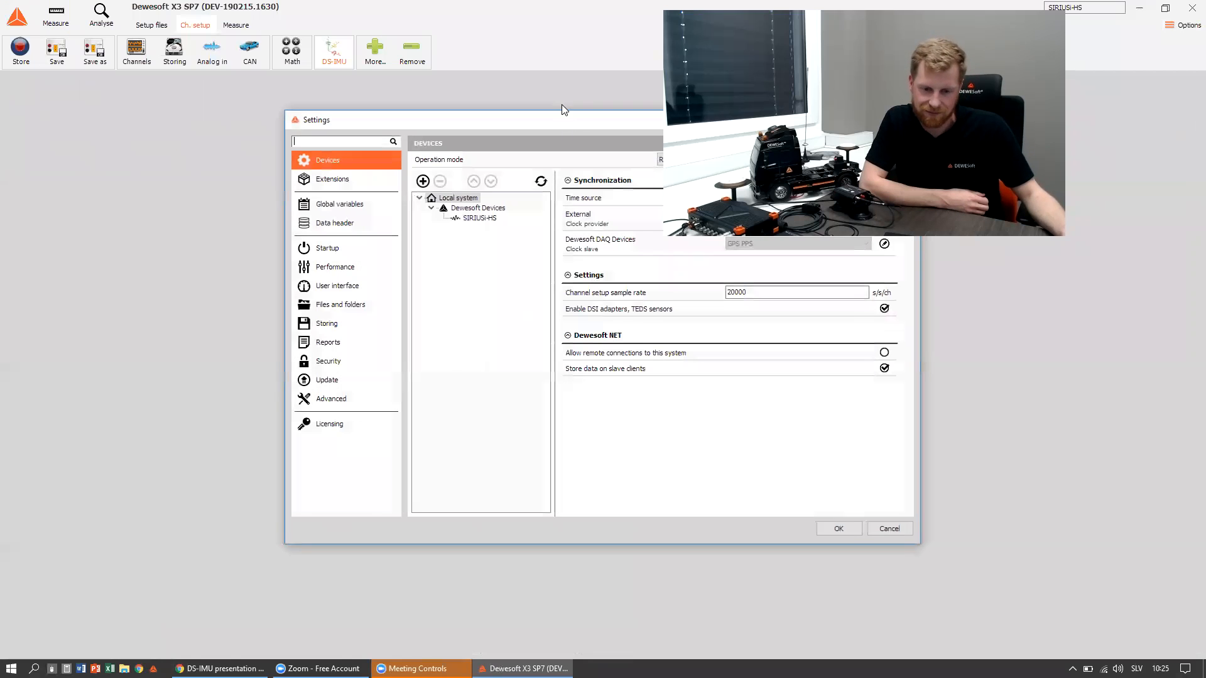
drag(576, 126, 326, 114)
click(500, 188)
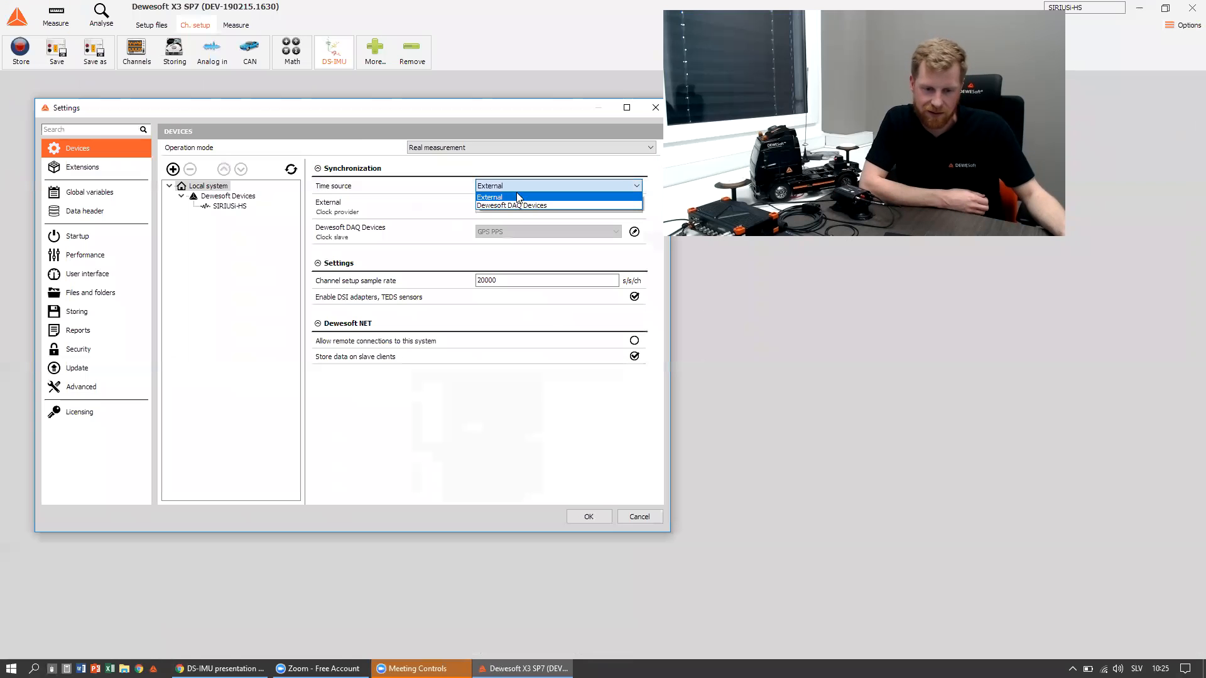
click(519, 204)
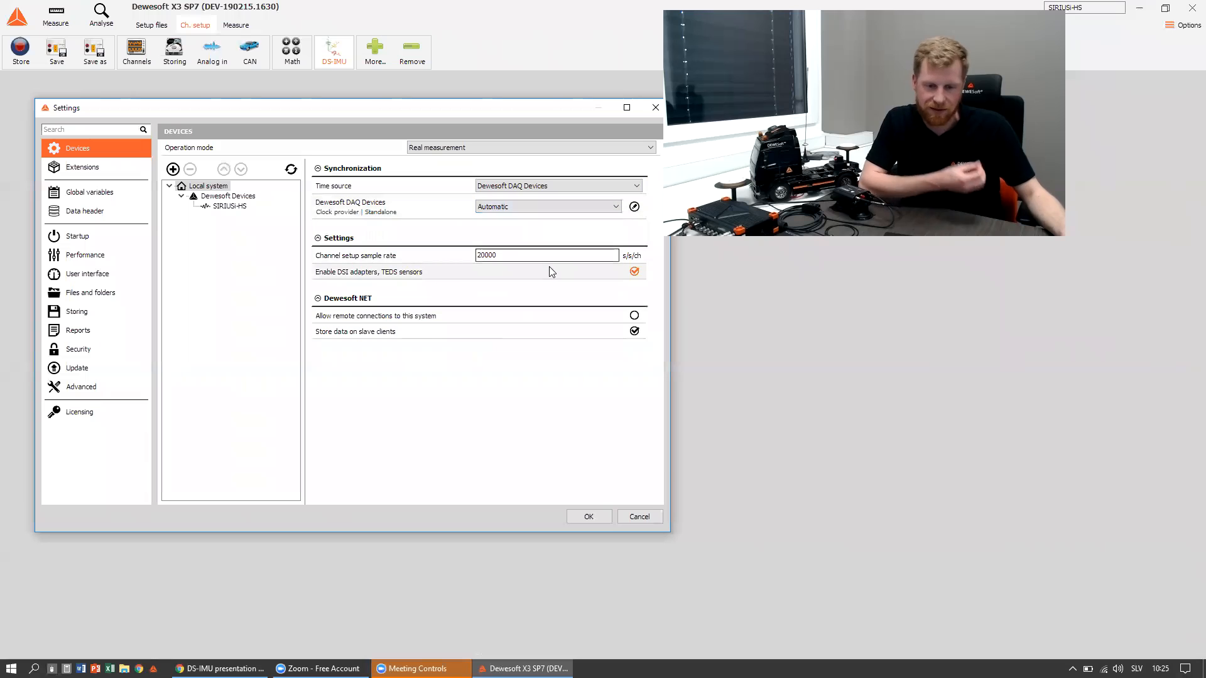
- Check the timing mode options of the DS-IMU extension, keep PPS sync, and apply the settings
click(77, 168)
click(212, 408)
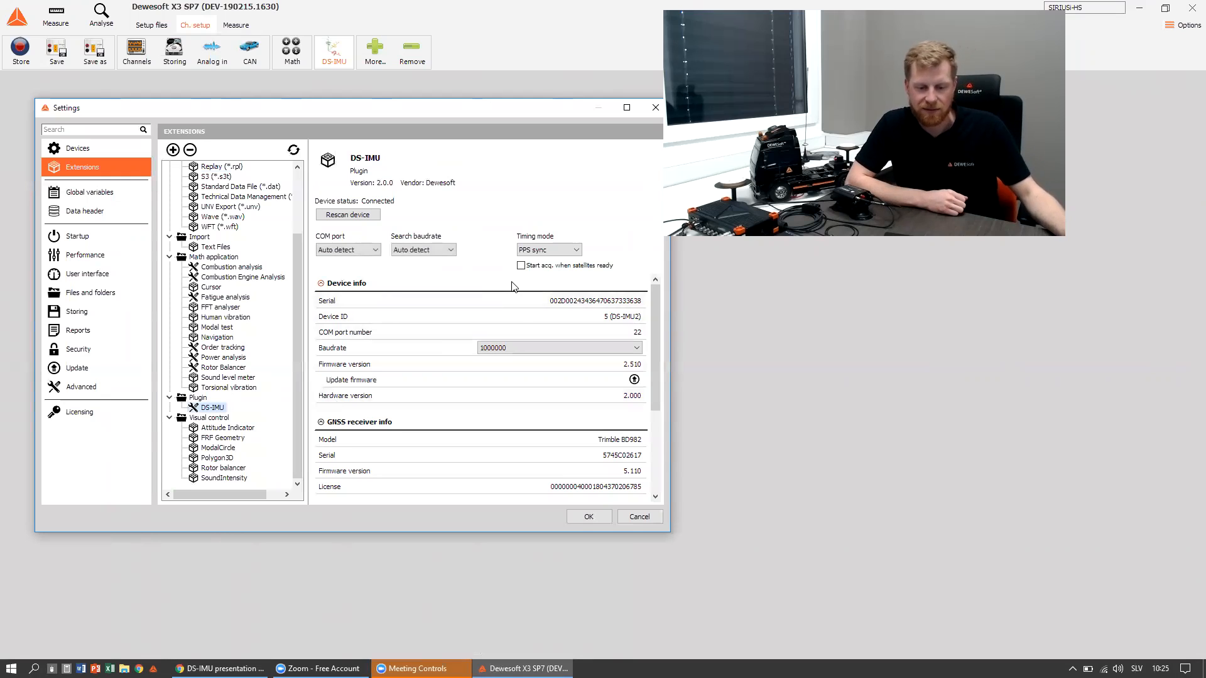
click(557, 252)
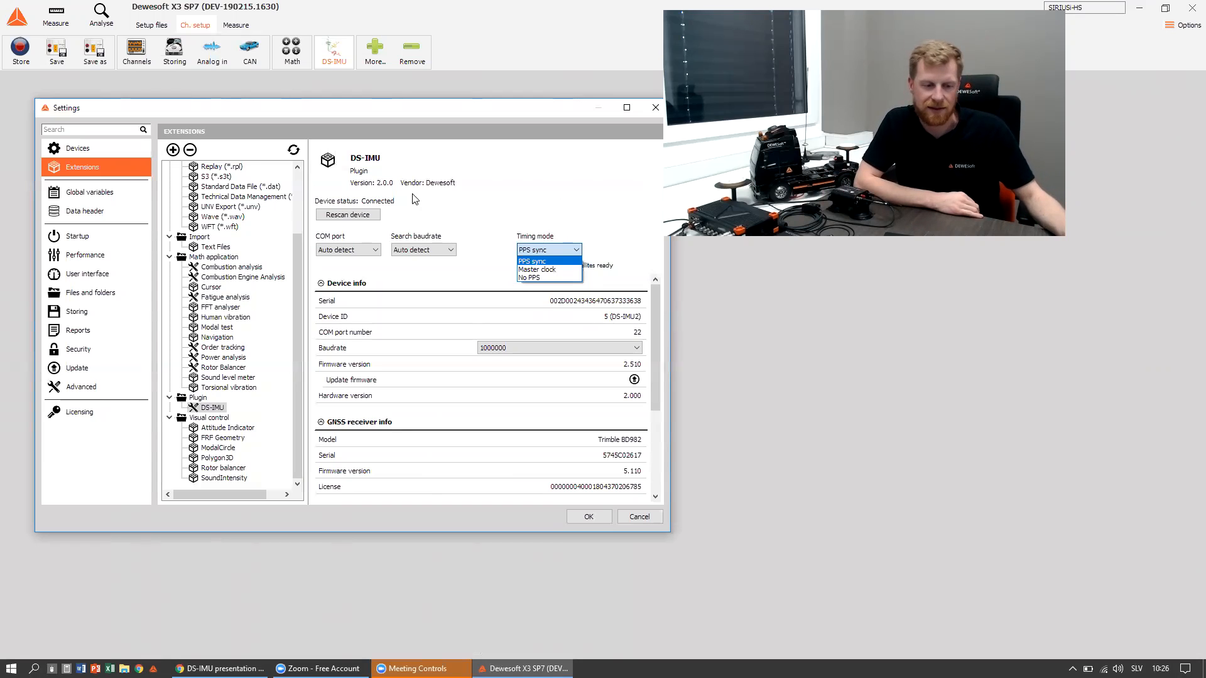
click(539, 204)
click(76, 148)
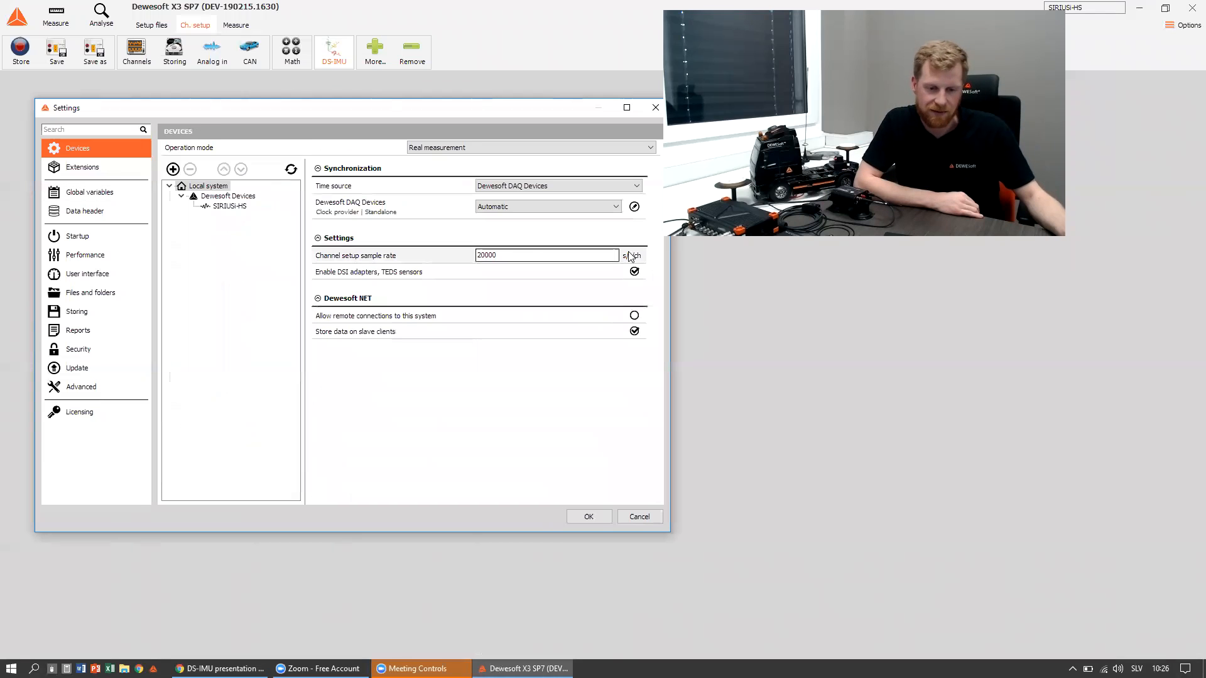
click(589, 516)
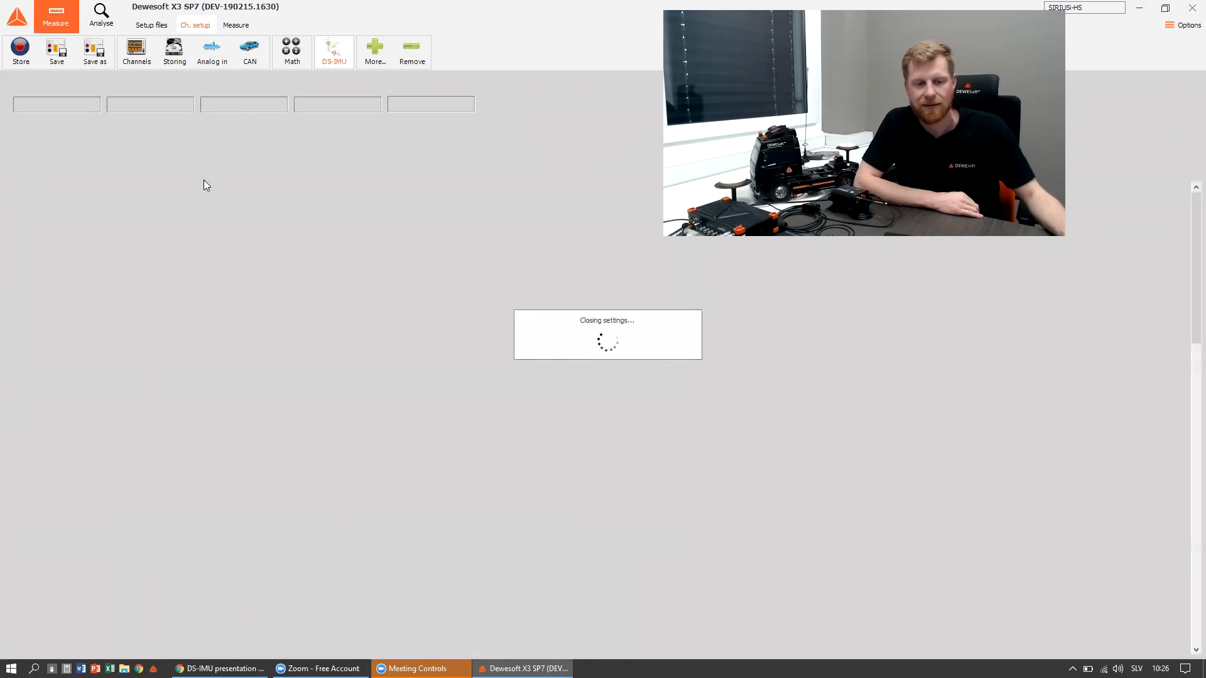
- Add an analog meter below the digital meters on the custom measurement display and assign the Velocity_X channel to it
click(231, 26)
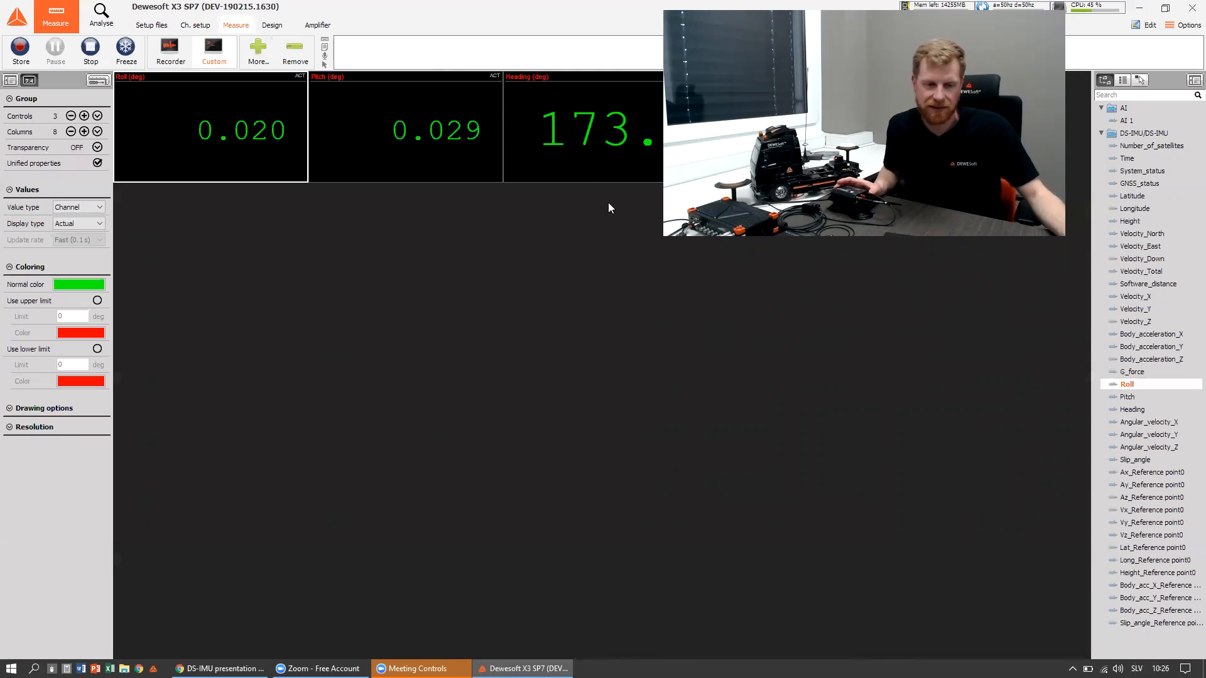
click(272, 26)
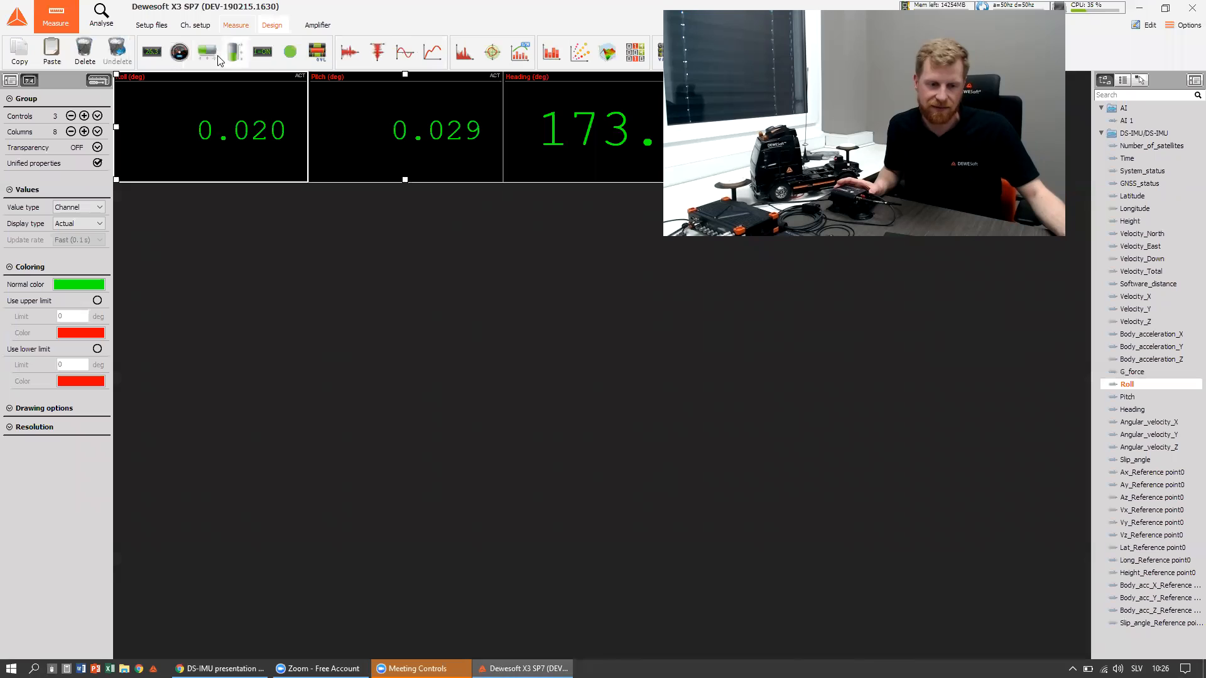
click(180, 52)
drag(212, 215, 212, 339)
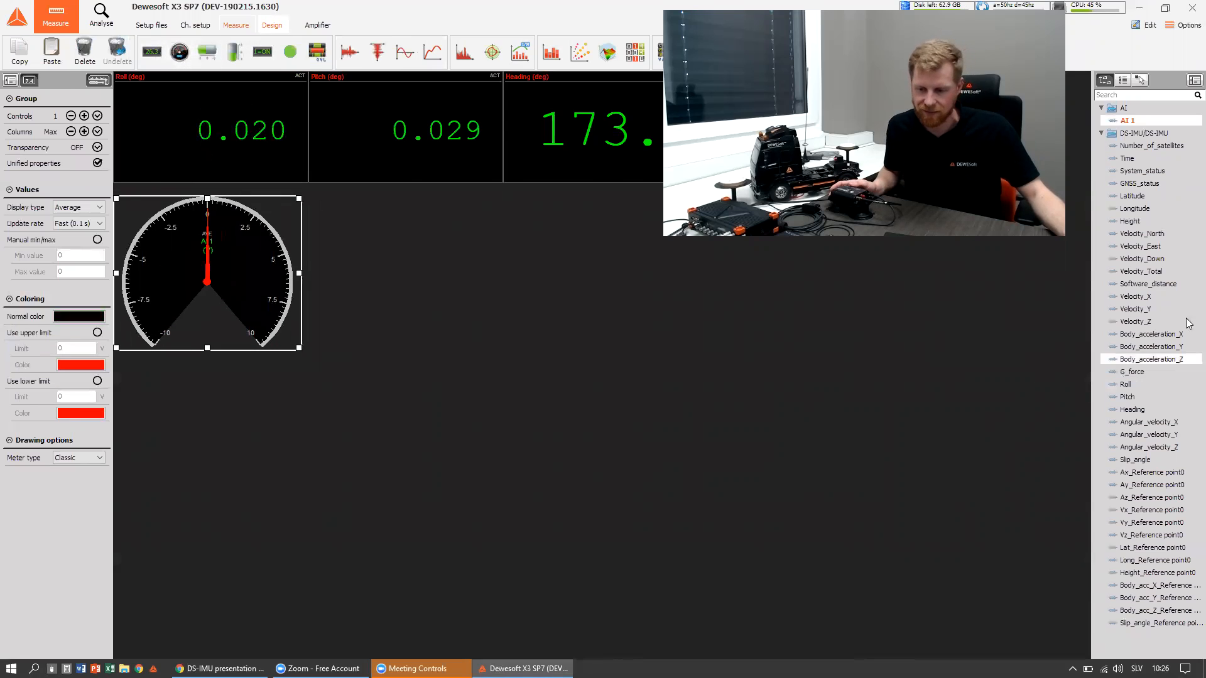
click(1138, 297)
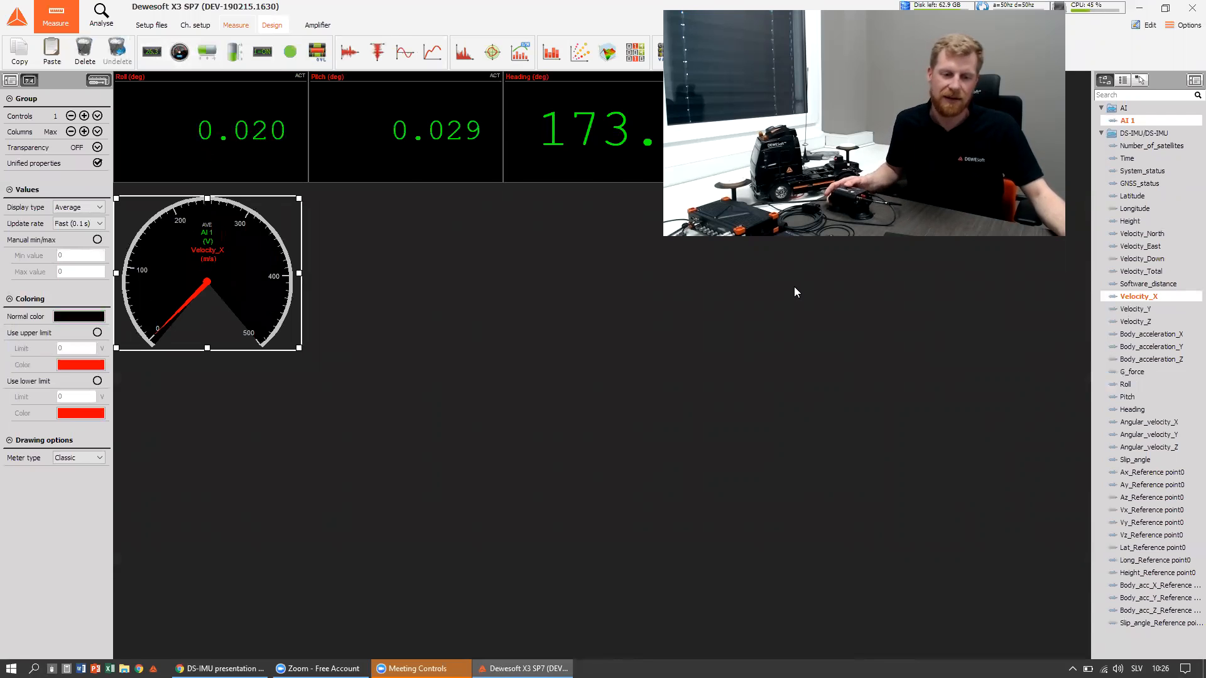
- Reopen the device settings from the channel setup and inspect the synchronization details of the SIRIUSi-HS
click(196, 25)
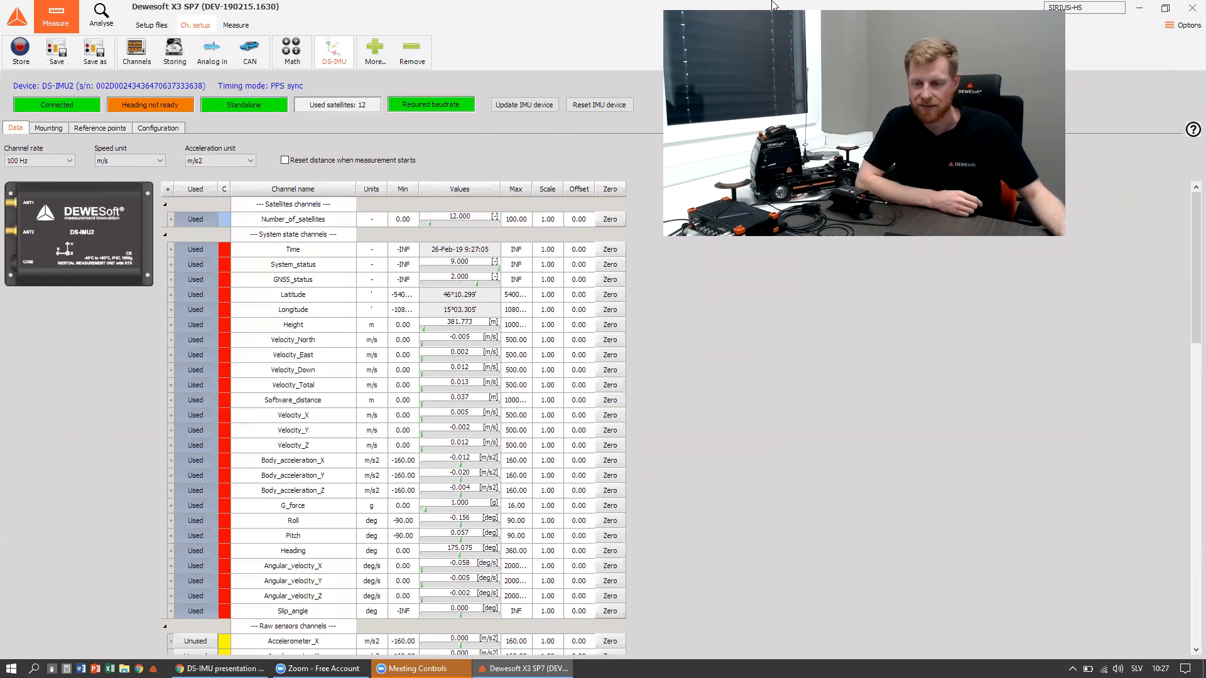
click(1180, 25)
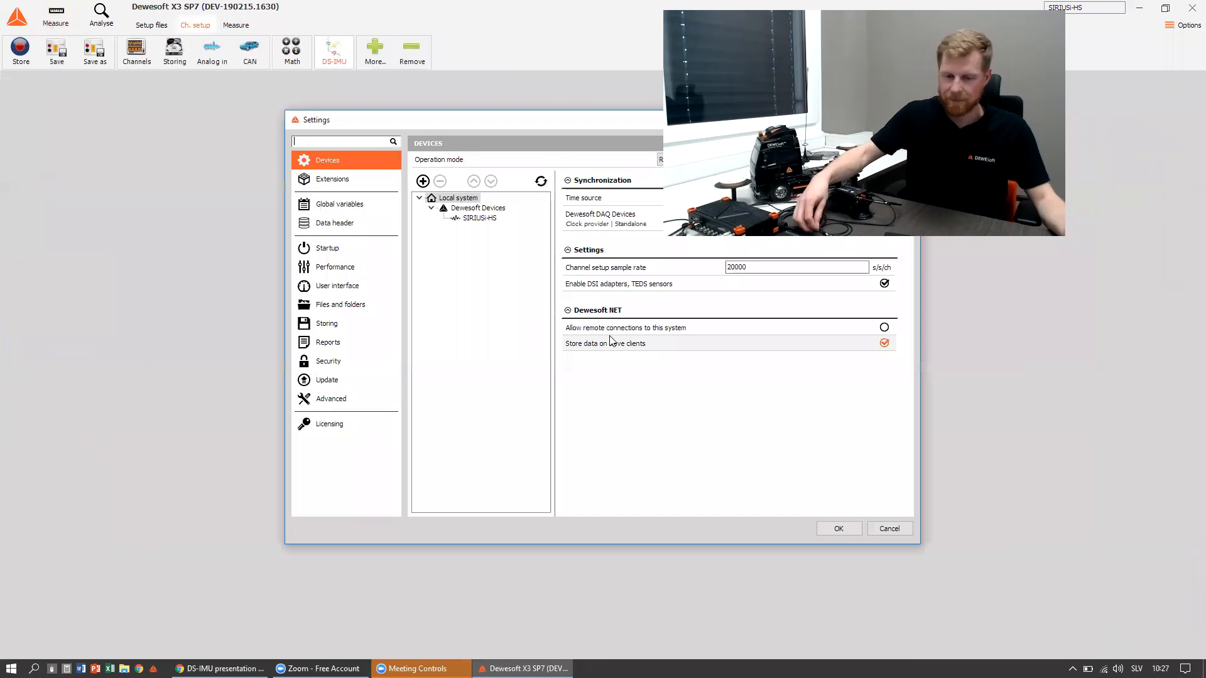
drag(563, 119, 309, 126)
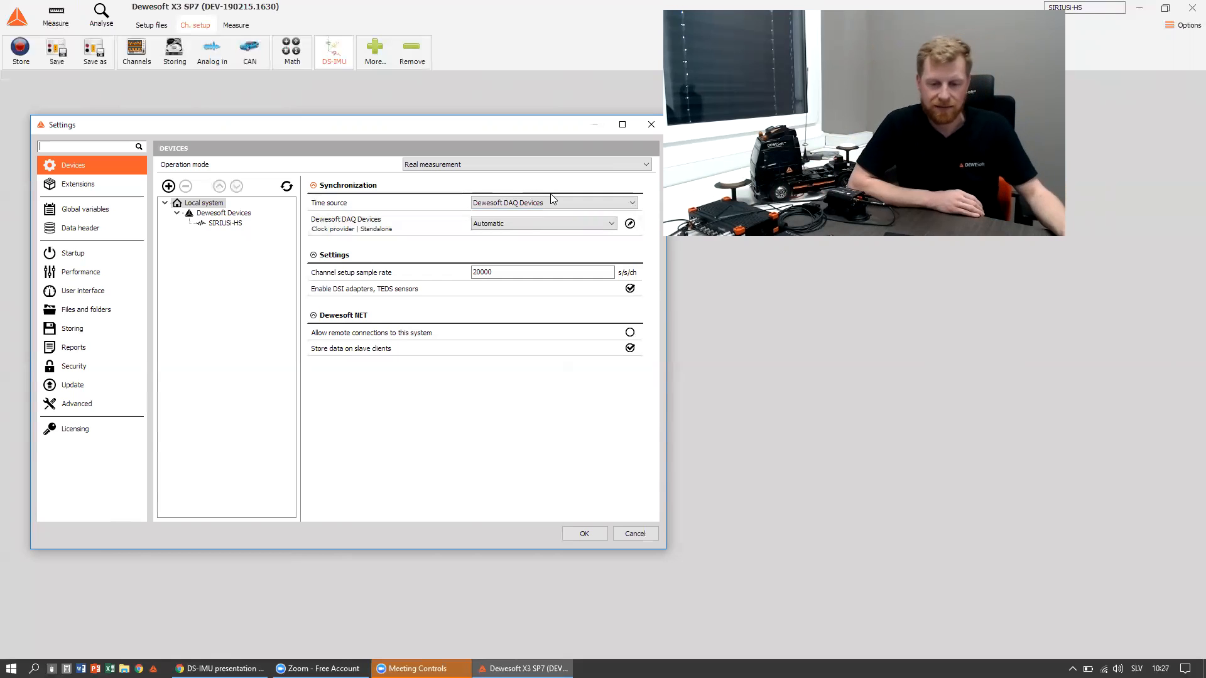
click(629, 223)
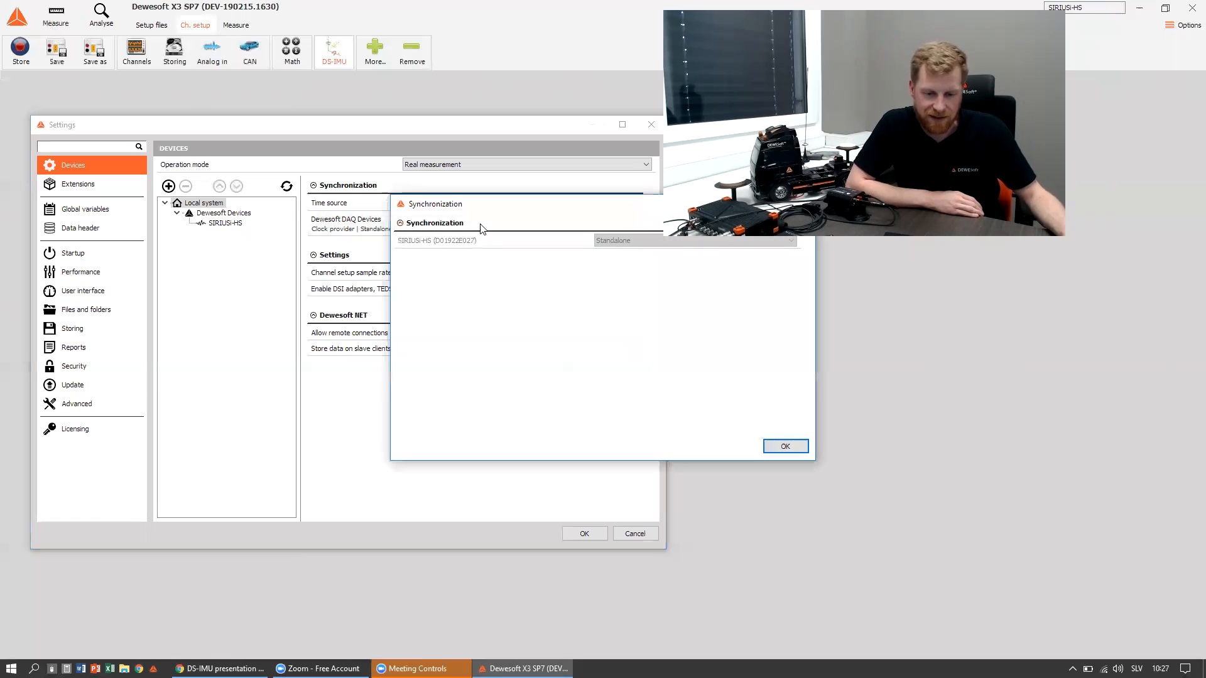
drag(587, 206, 377, 200)
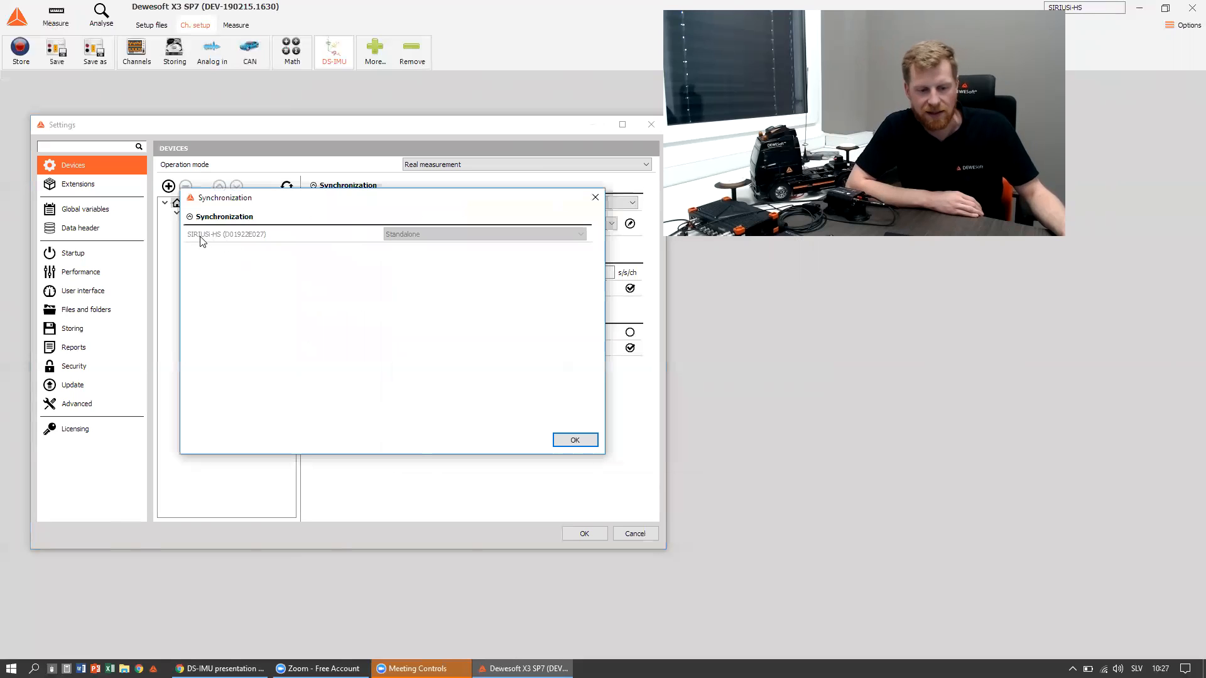
click(595, 198)
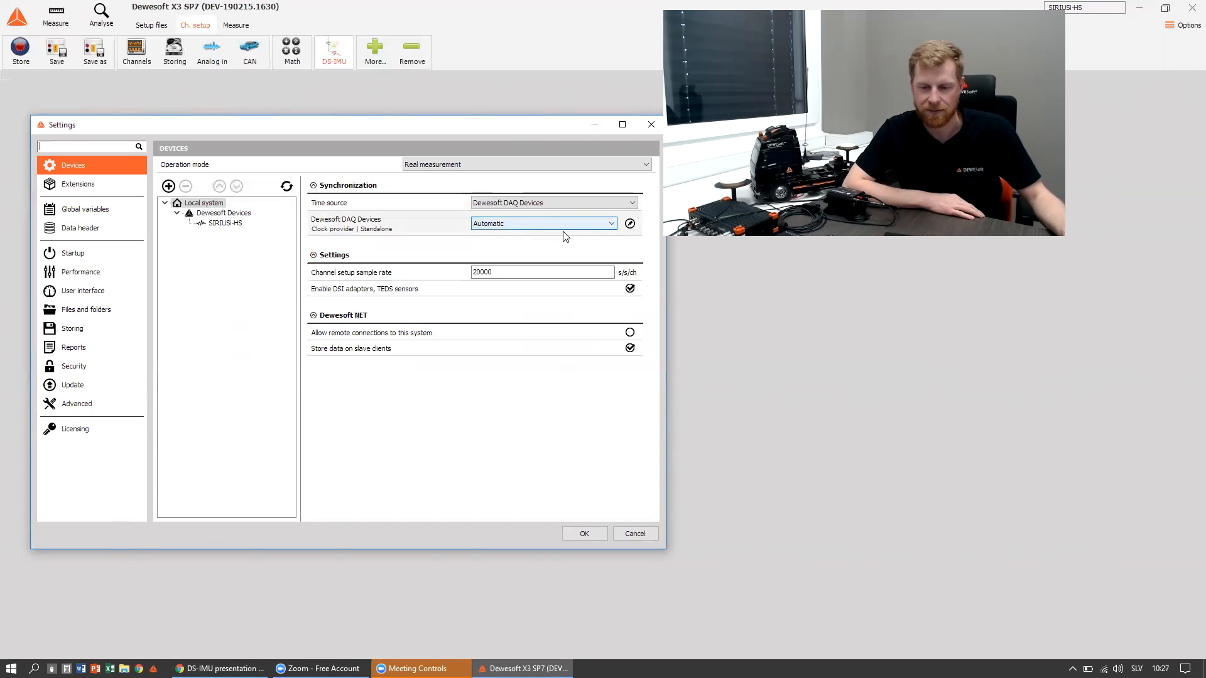
- Set the time source to External with GPS PPS for the Dewesoft DAQ Devices, apply it, and check the live measurement display
click(631, 204)
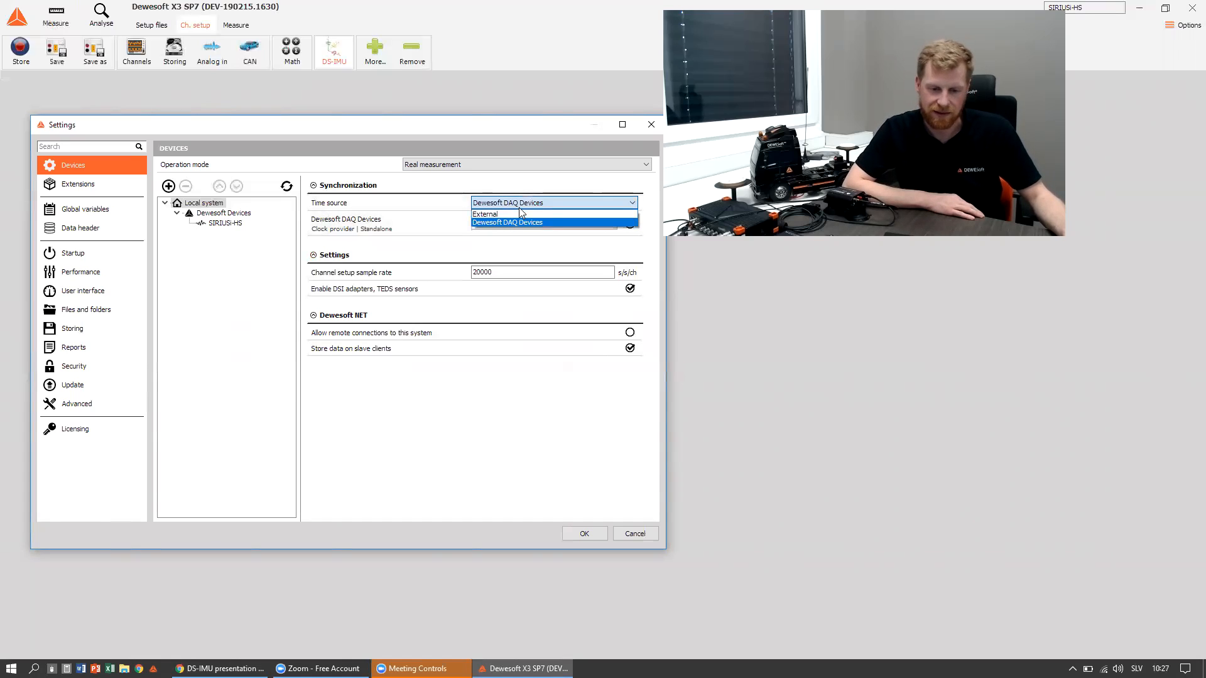
click(487, 214)
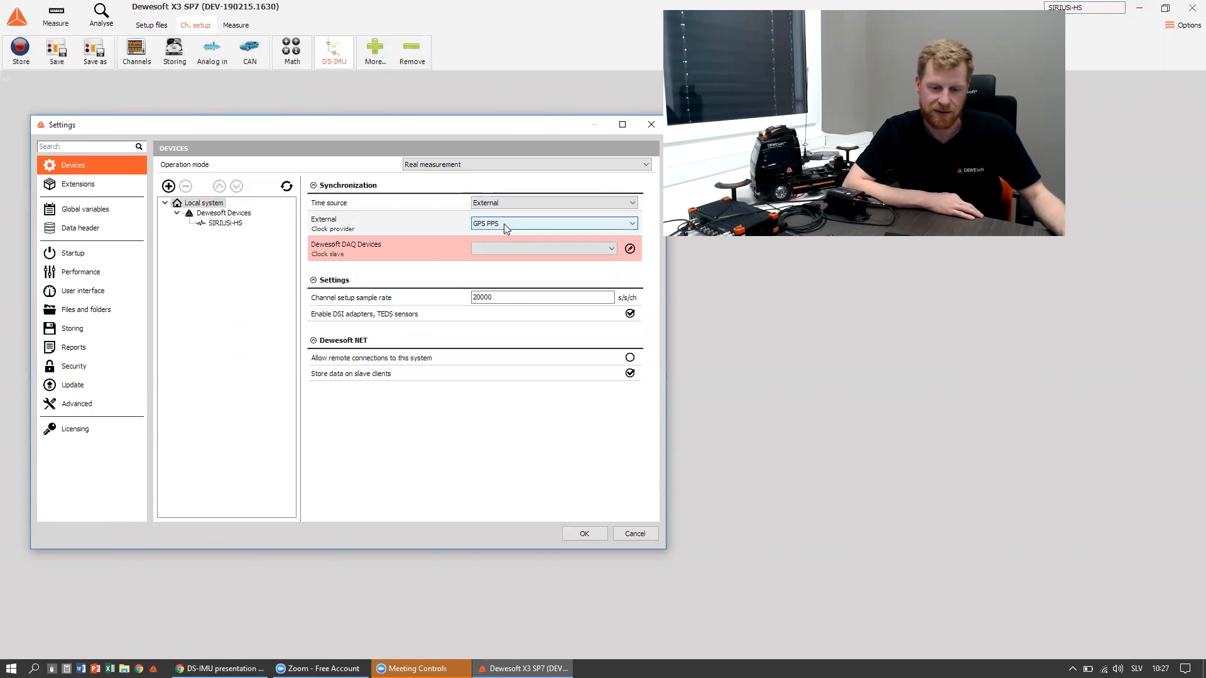
click(508, 251)
click(490, 259)
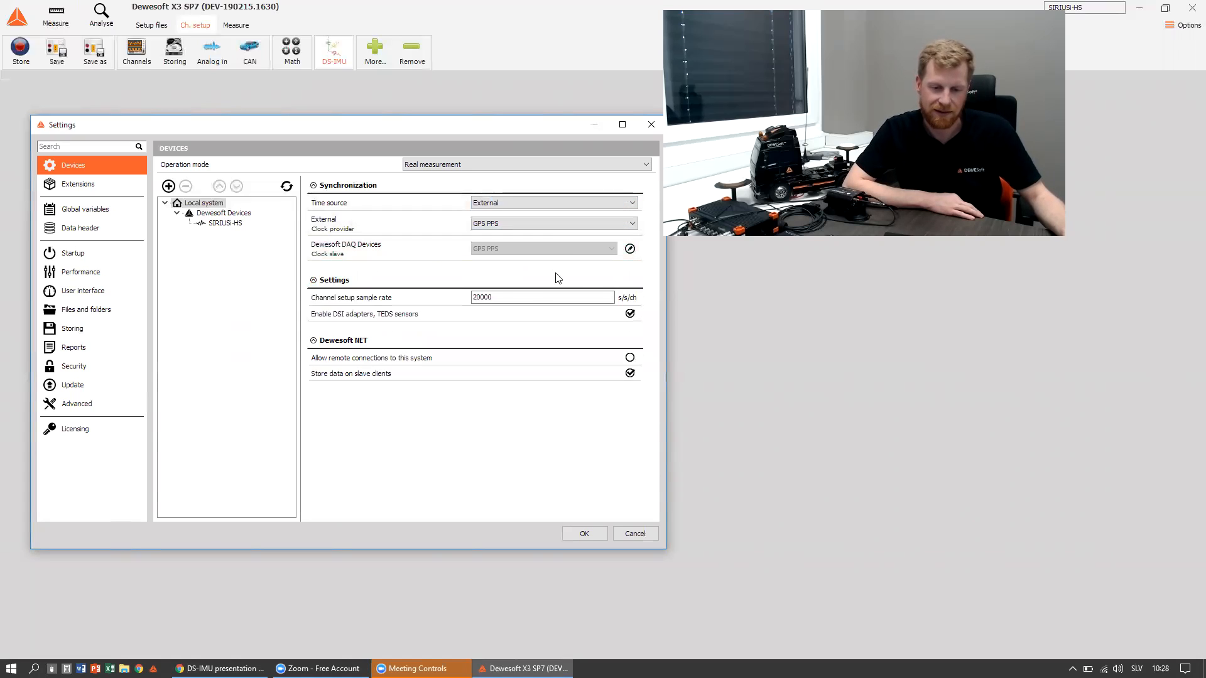
click(630, 249)
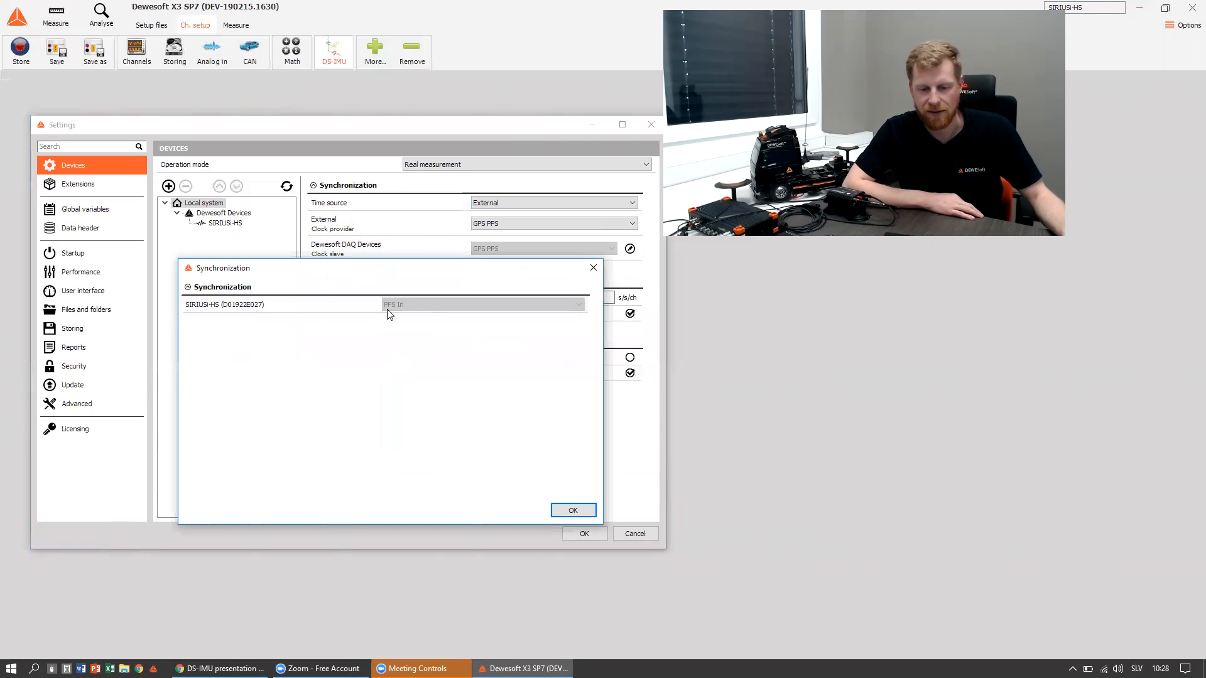
click(569, 508)
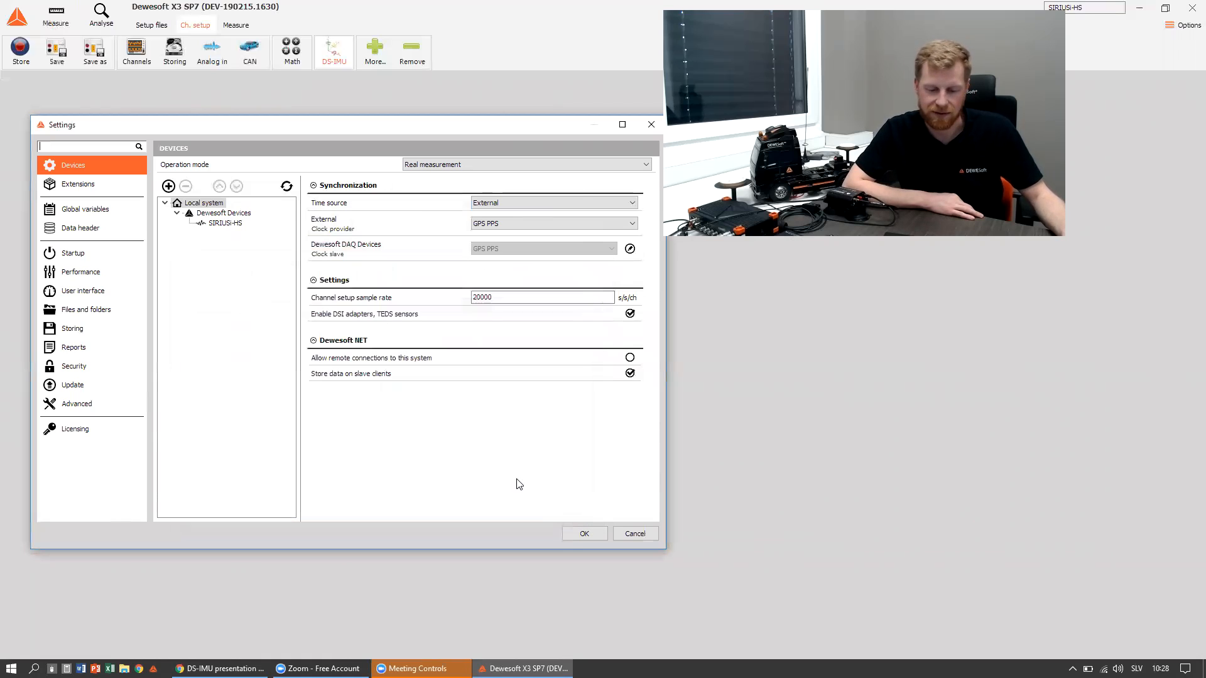
click(583, 534)
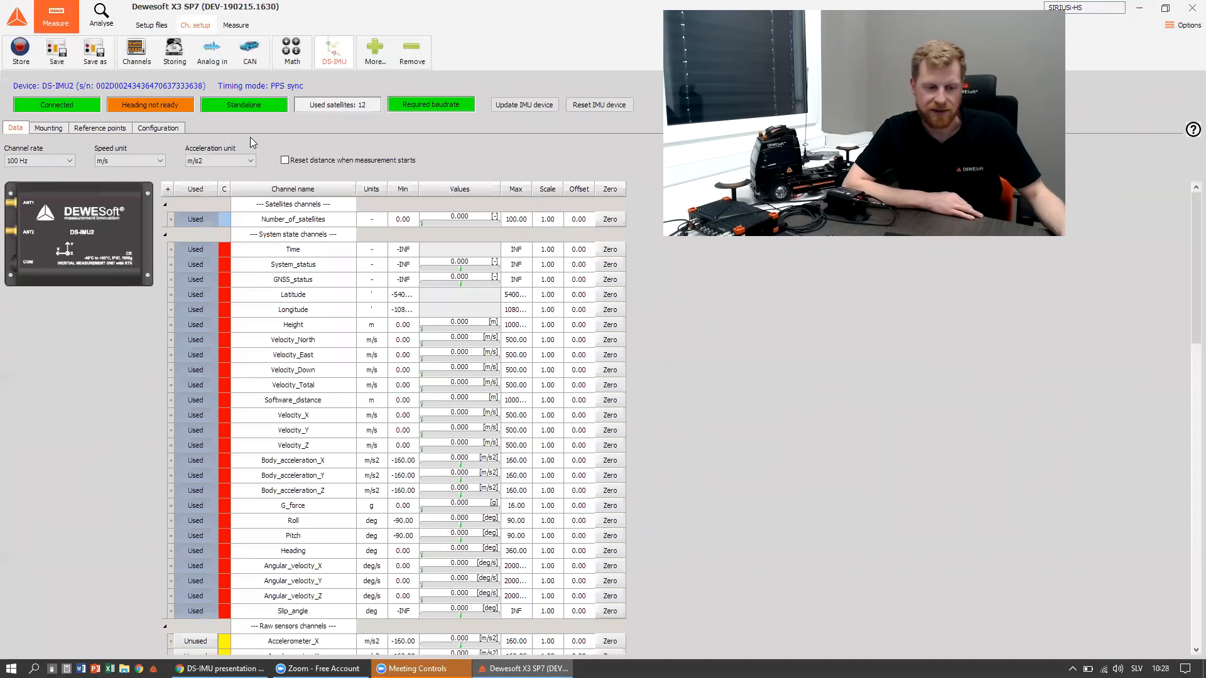
click(237, 25)
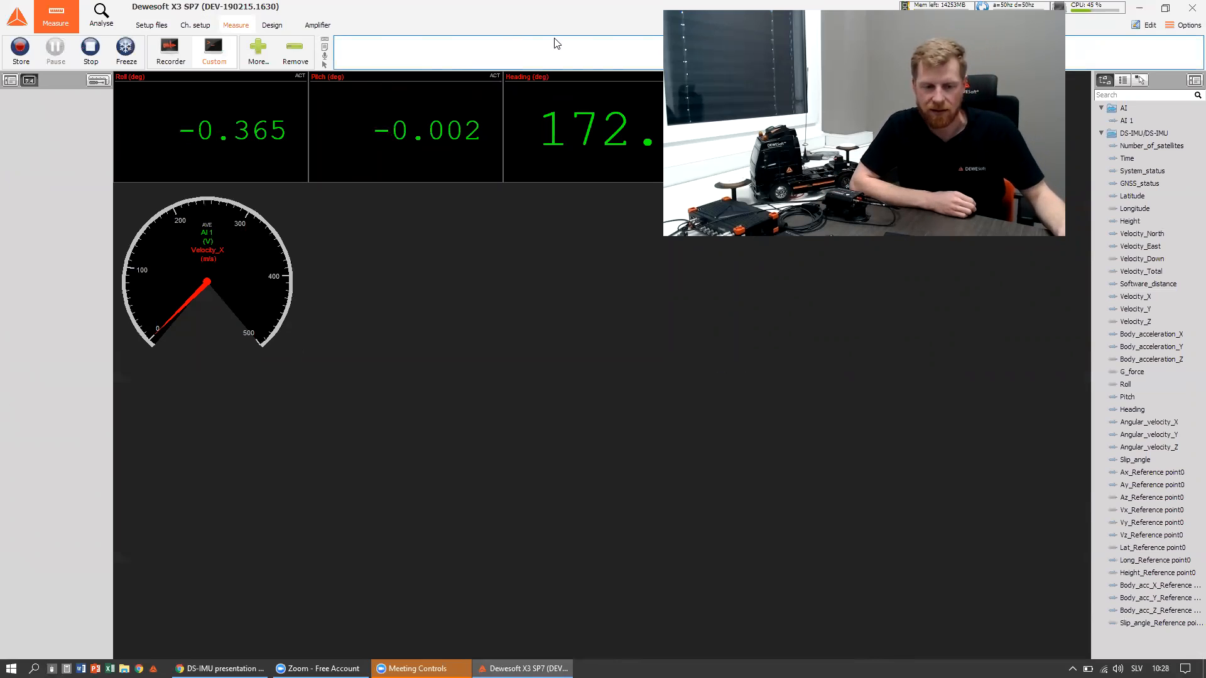
click(195, 25)
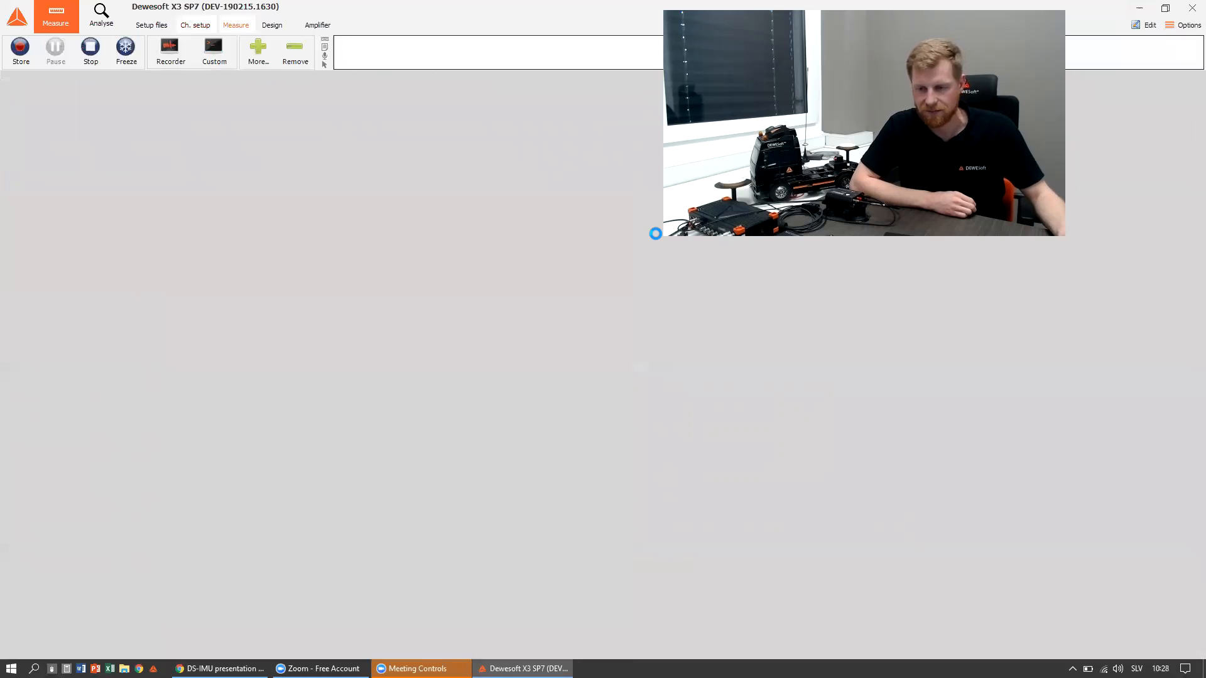
- Set the timing mode of the DS-IMU extension to Master clock and apply the settings
click(1184, 25)
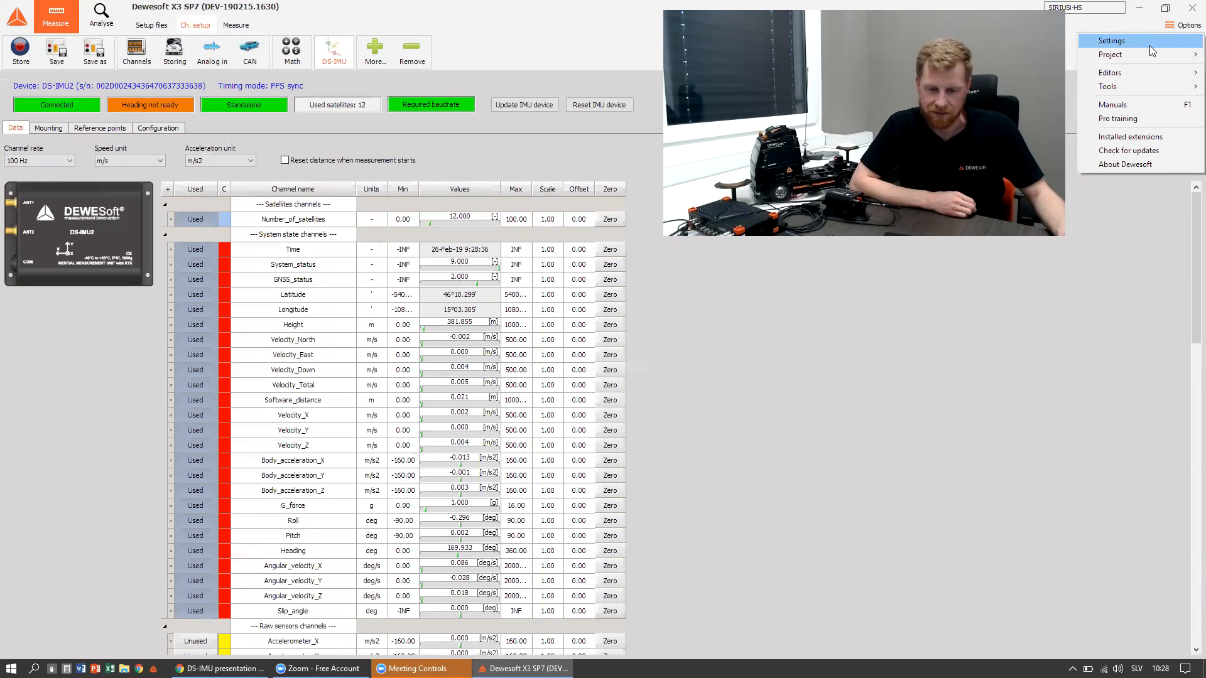
click(1150, 46)
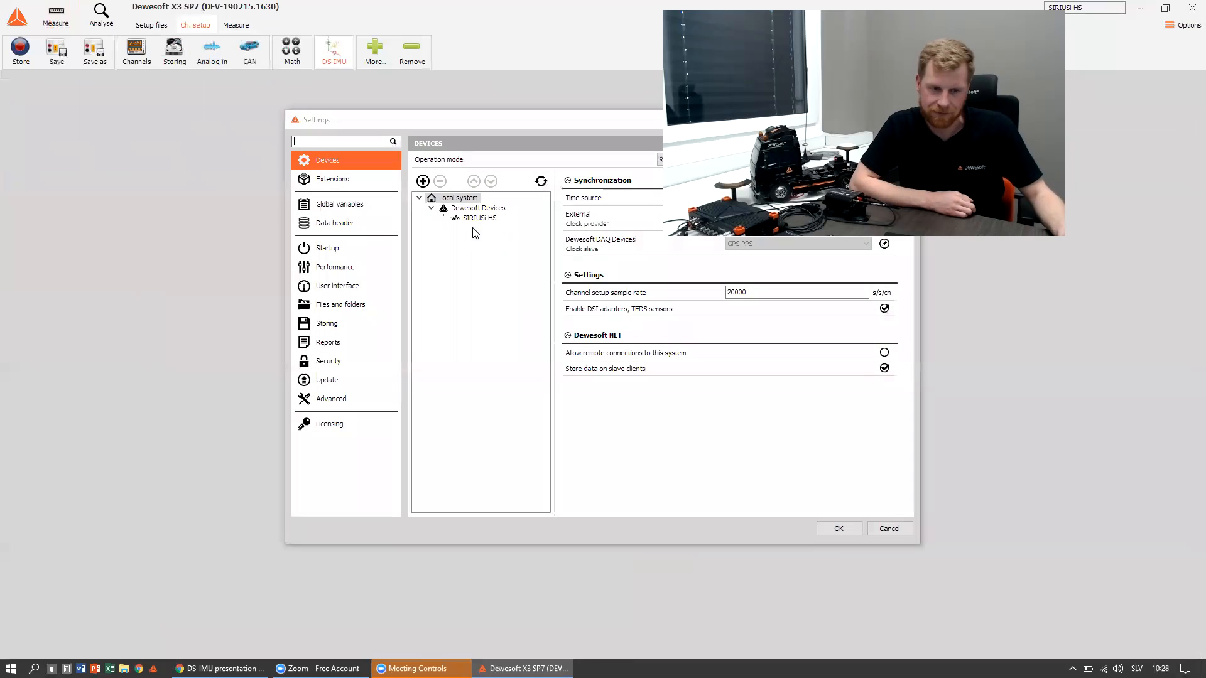
click(331, 179)
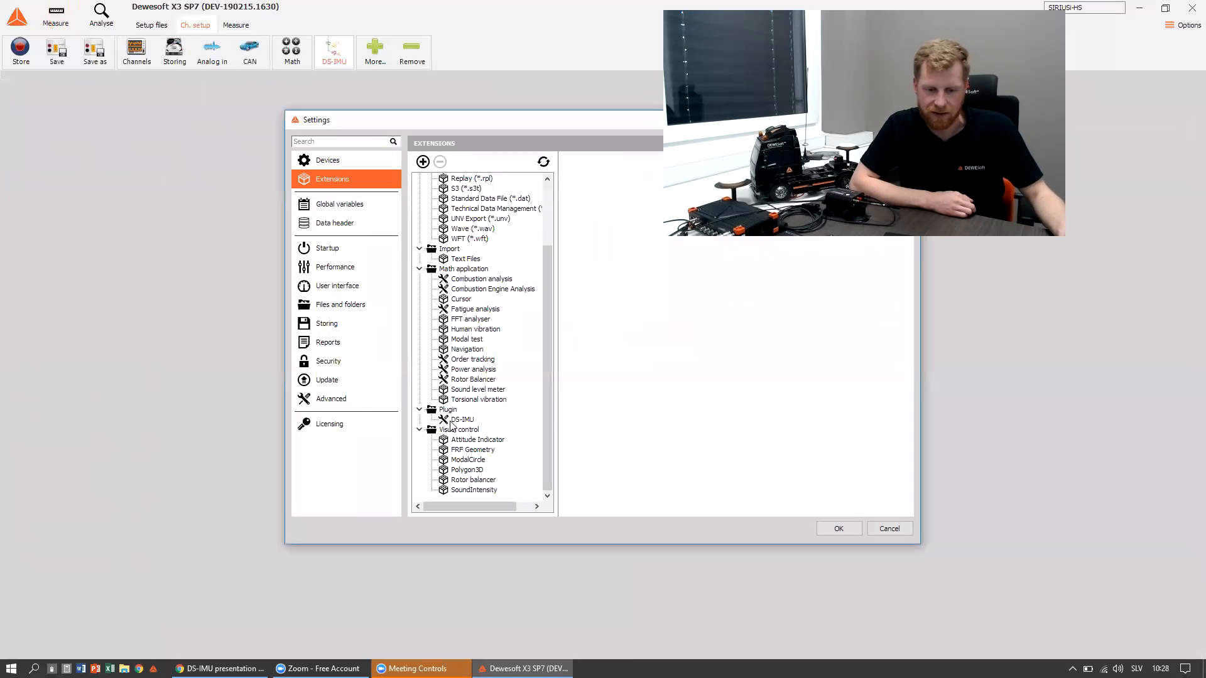
click(588, 273)
click(584, 293)
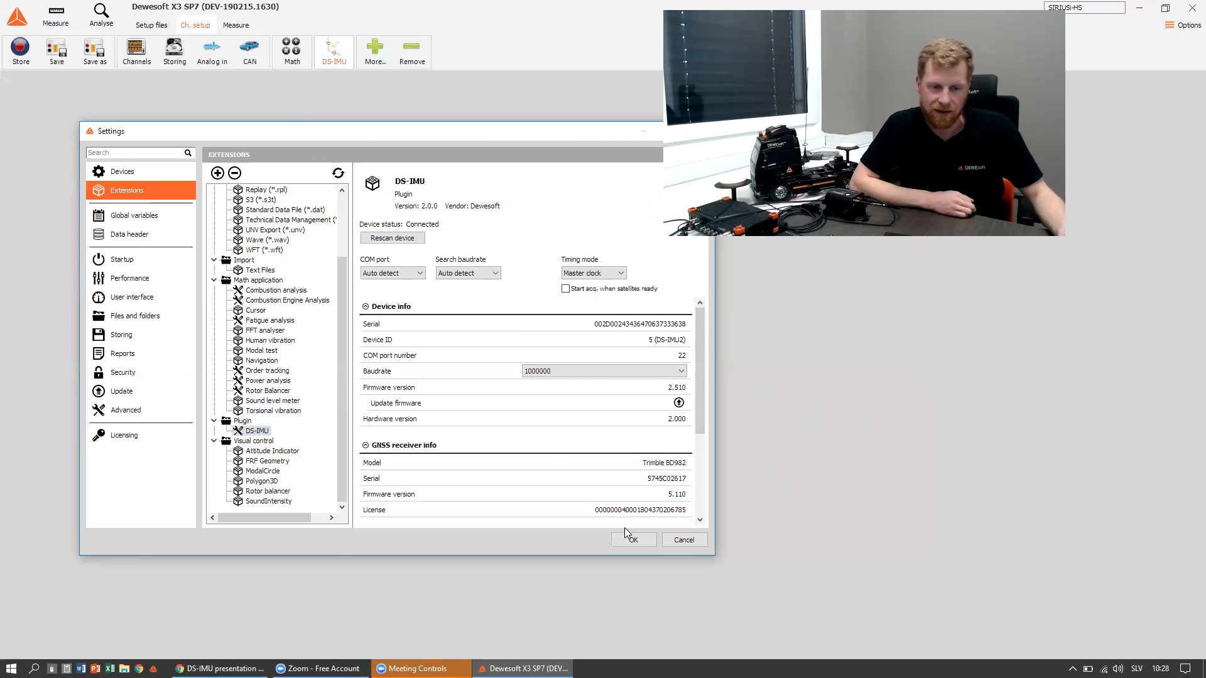
click(633, 542)
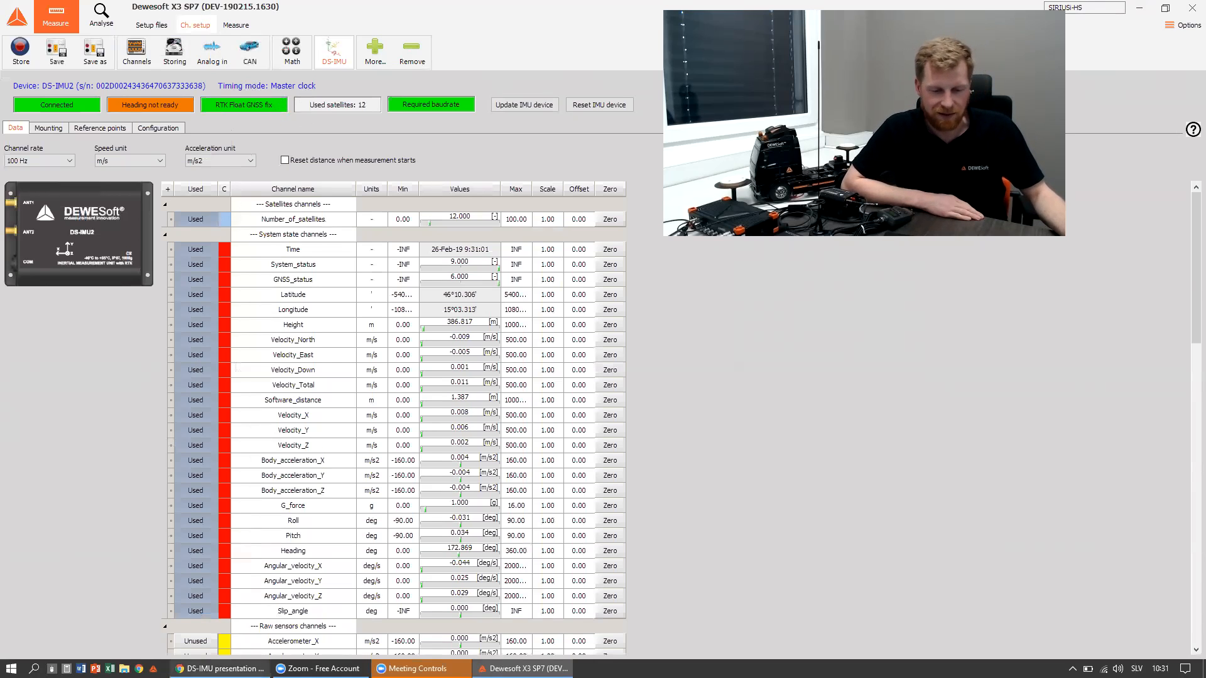
- Switch to the DS-IMU presentation in Chrome and open the permanent station list linked on the NTRIP for RTK slide
click(220, 669)
key(Right)
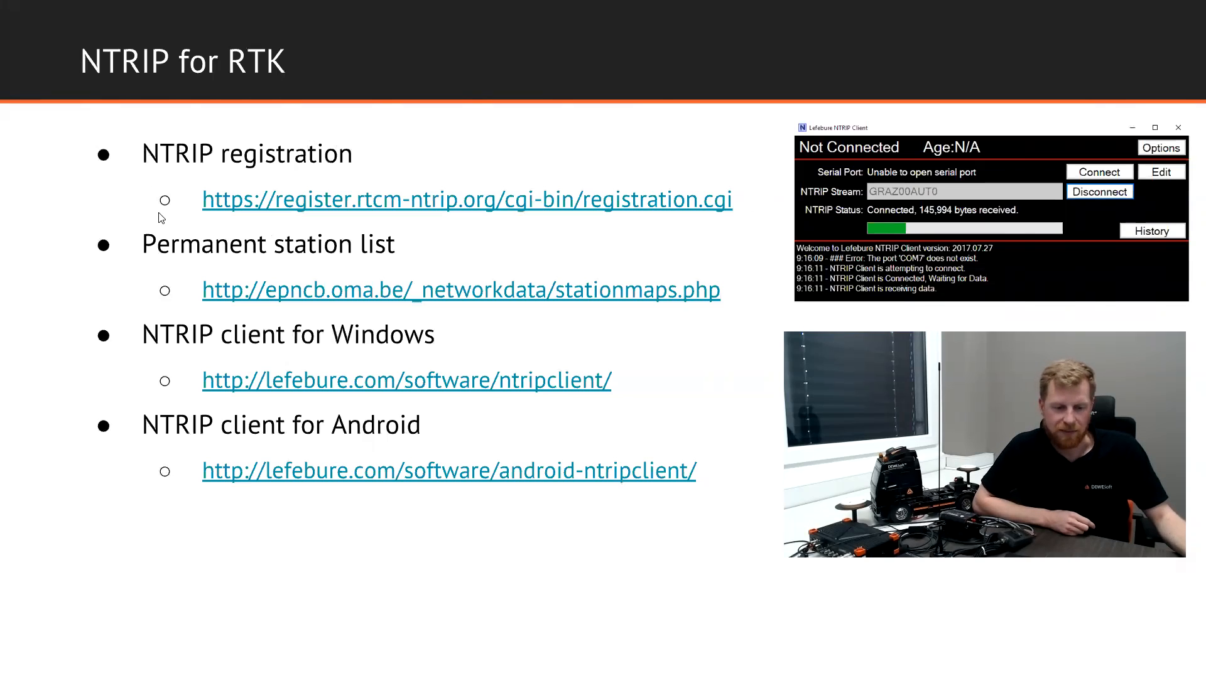
click(282, 289)
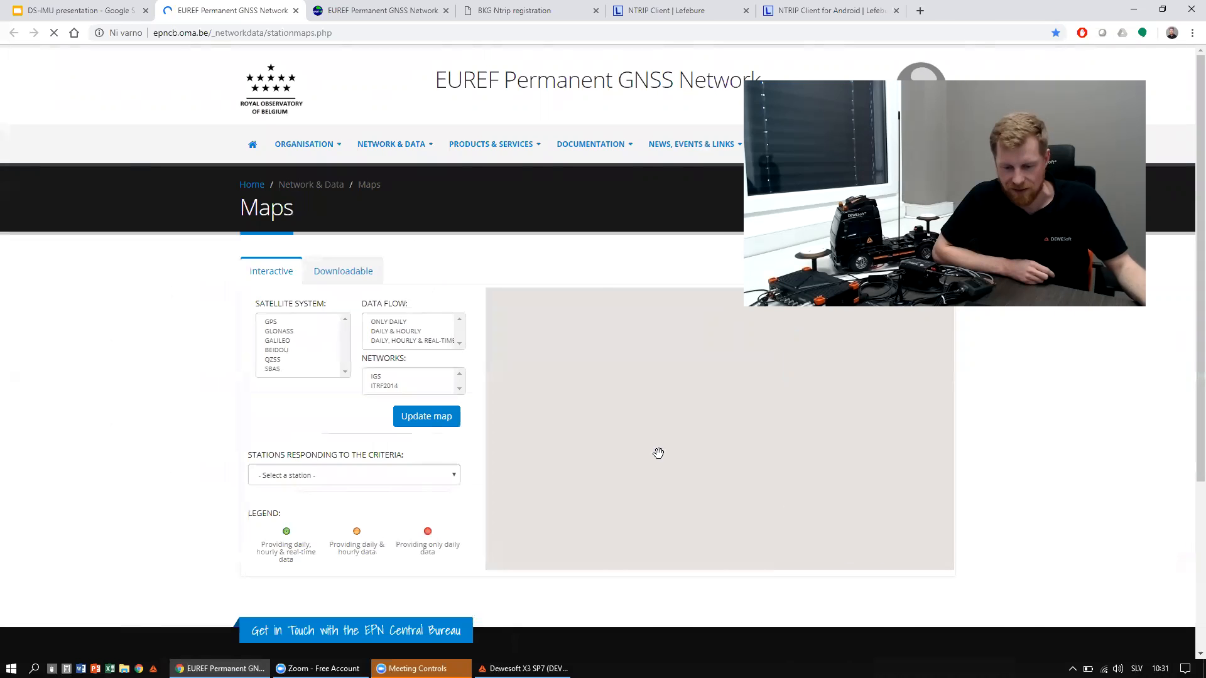
- Examine the GNSS stations around Slovenia on the EUREF map, viewing the details of the Graz and Cercivento stations
scroll(658, 454, up, 3)
drag(891, 422, 570, 470)
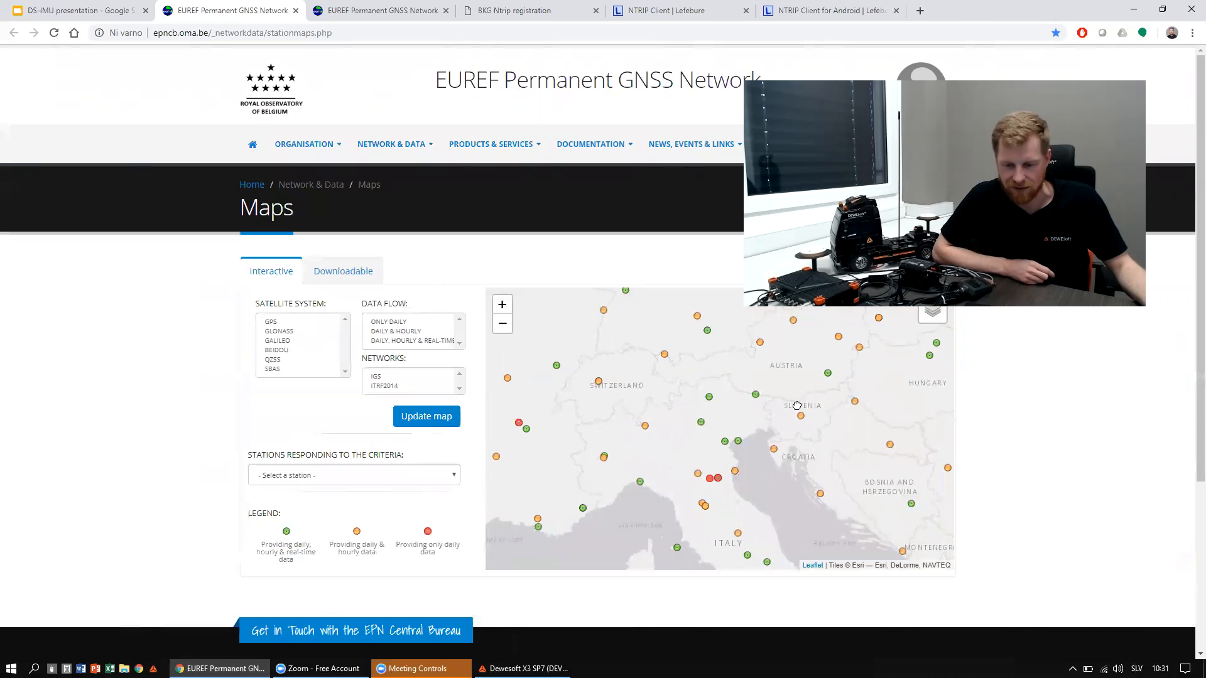
scroll(779, 434, up, 3)
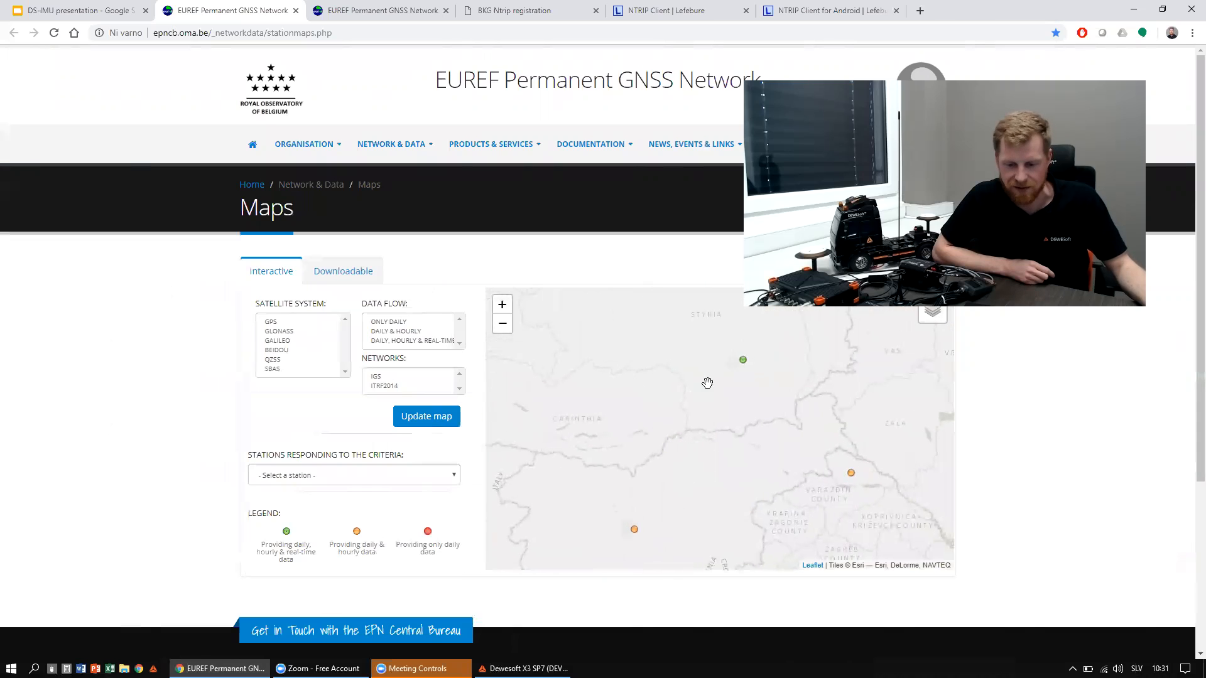
click(743, 361)
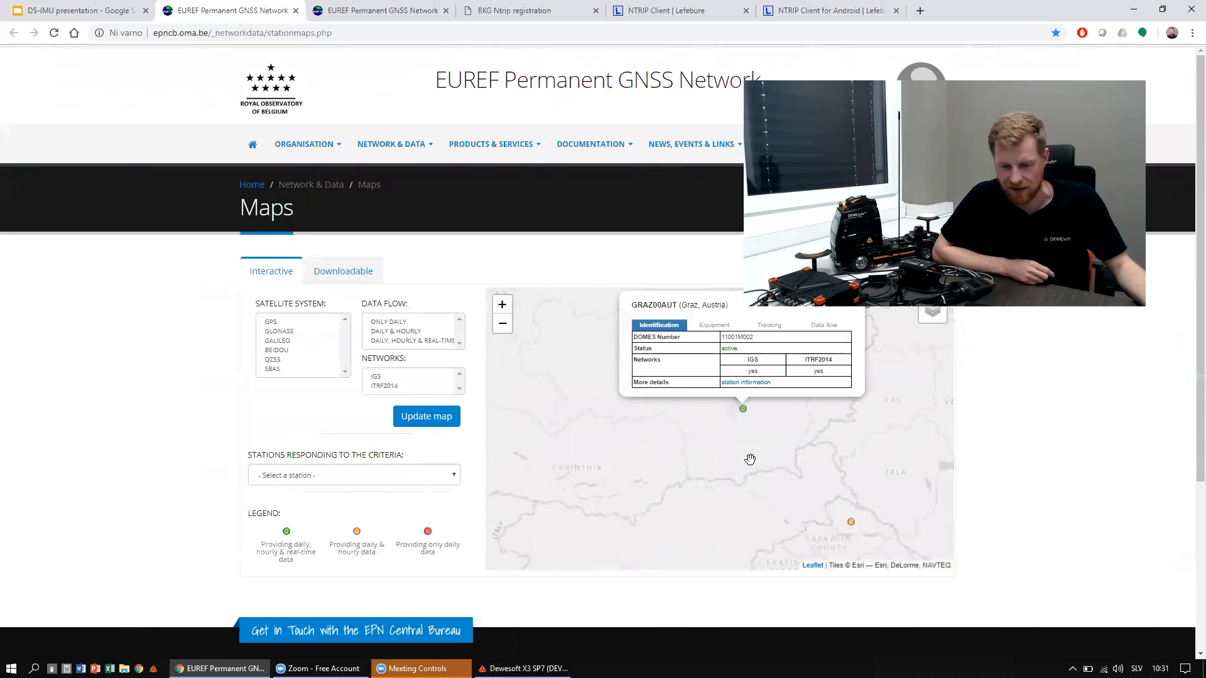
drag(606, 470, 762, 404)
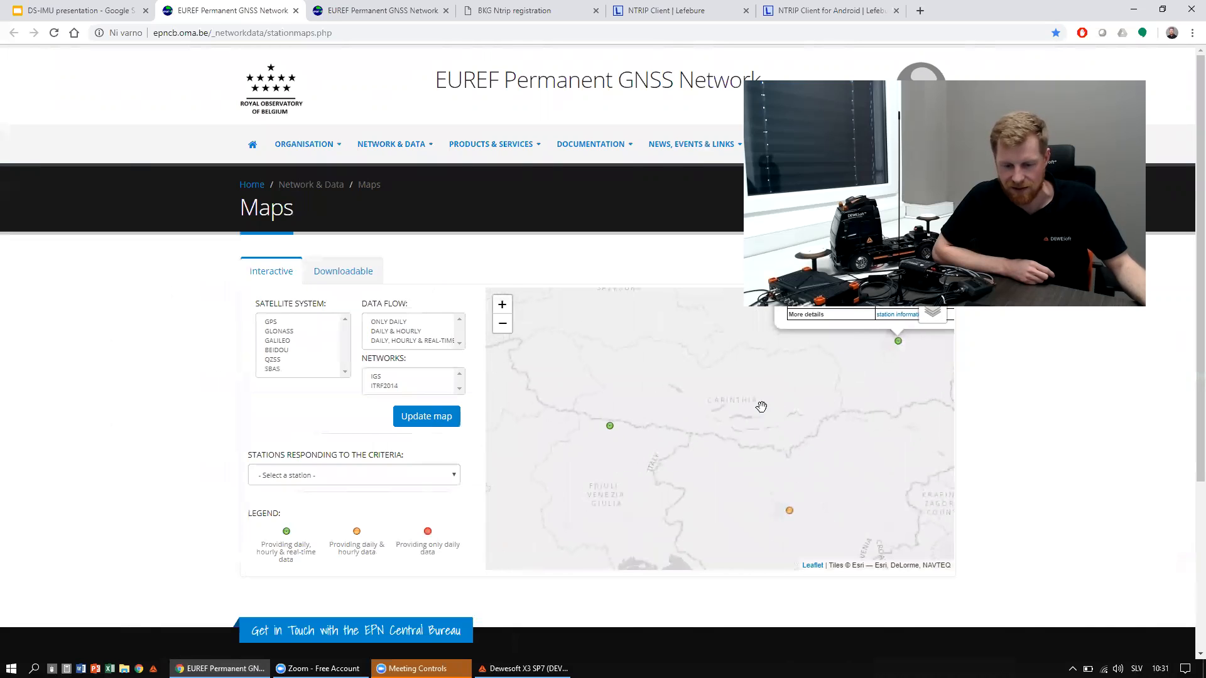
click(613, 427)
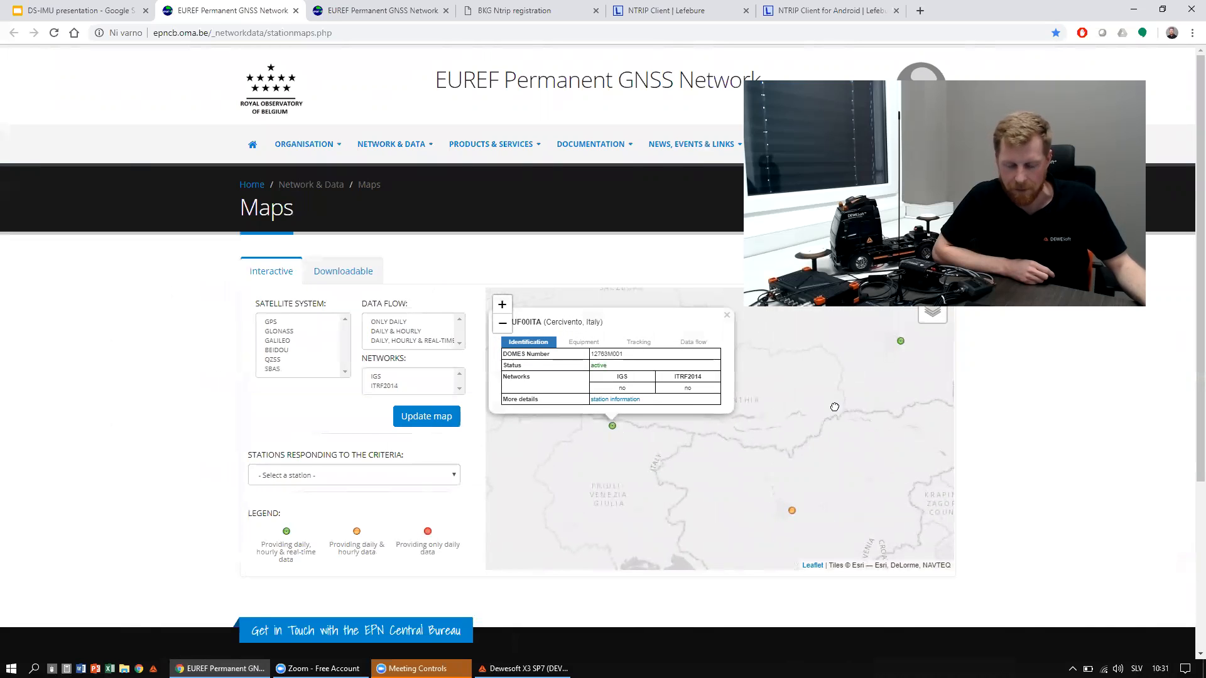
drag(835, 408, 700, 425)
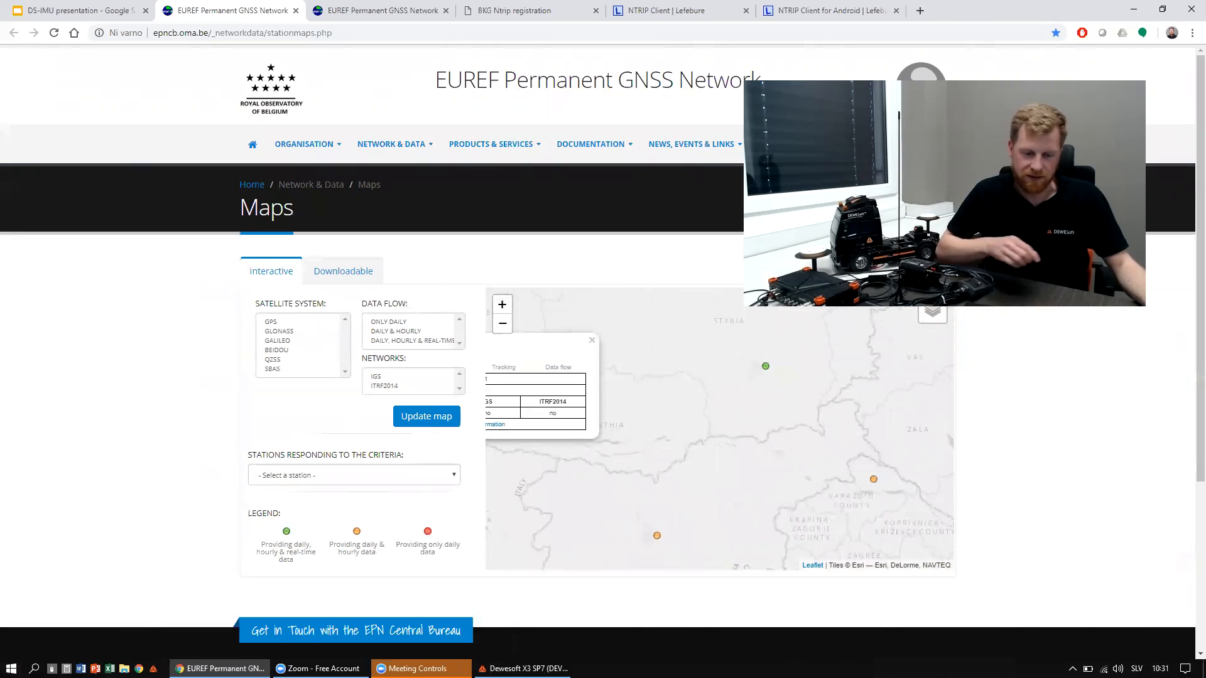
- Launch the Lefebure NTRIP Client, connect to the GRAZ00AUT0 NTRIP stream, and minimize the client window
key(super)
text(ntri)
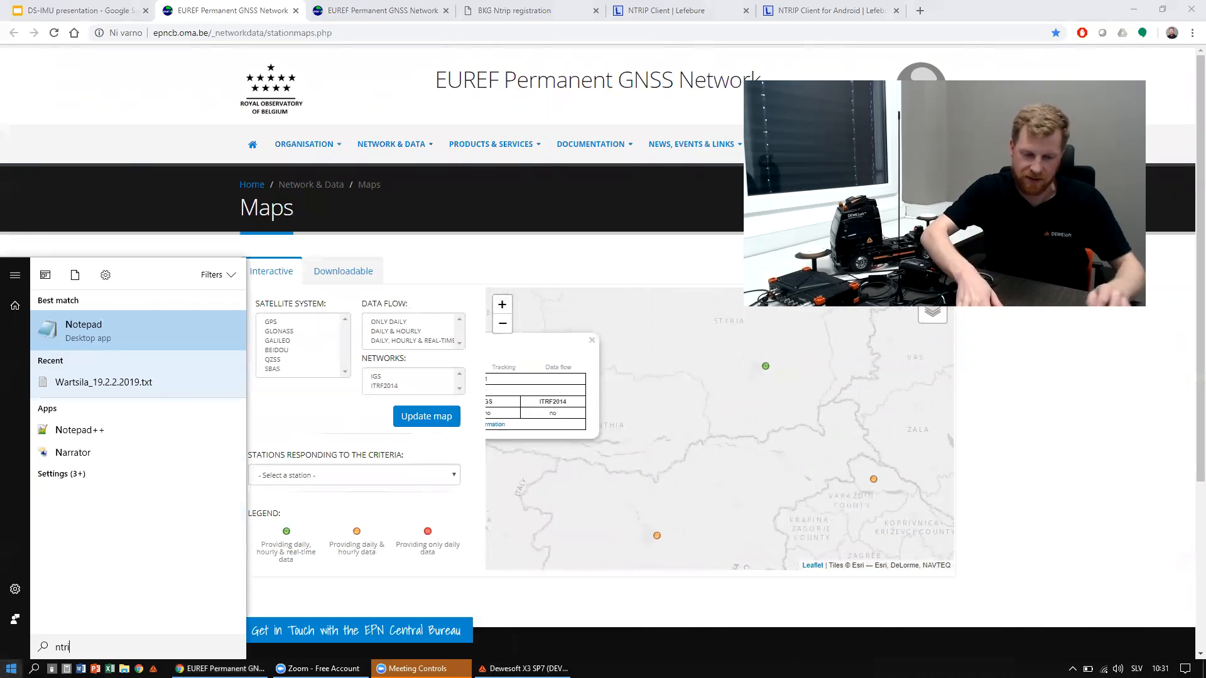
text(p)
key(Return)
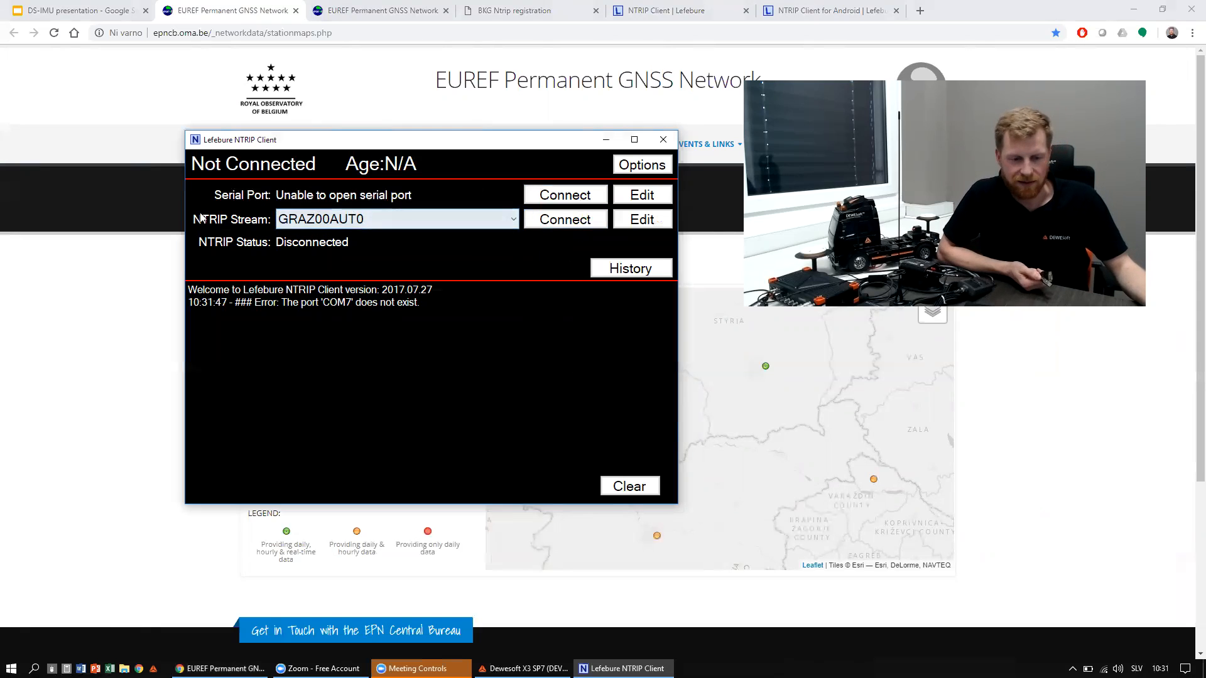
click(565, 221)
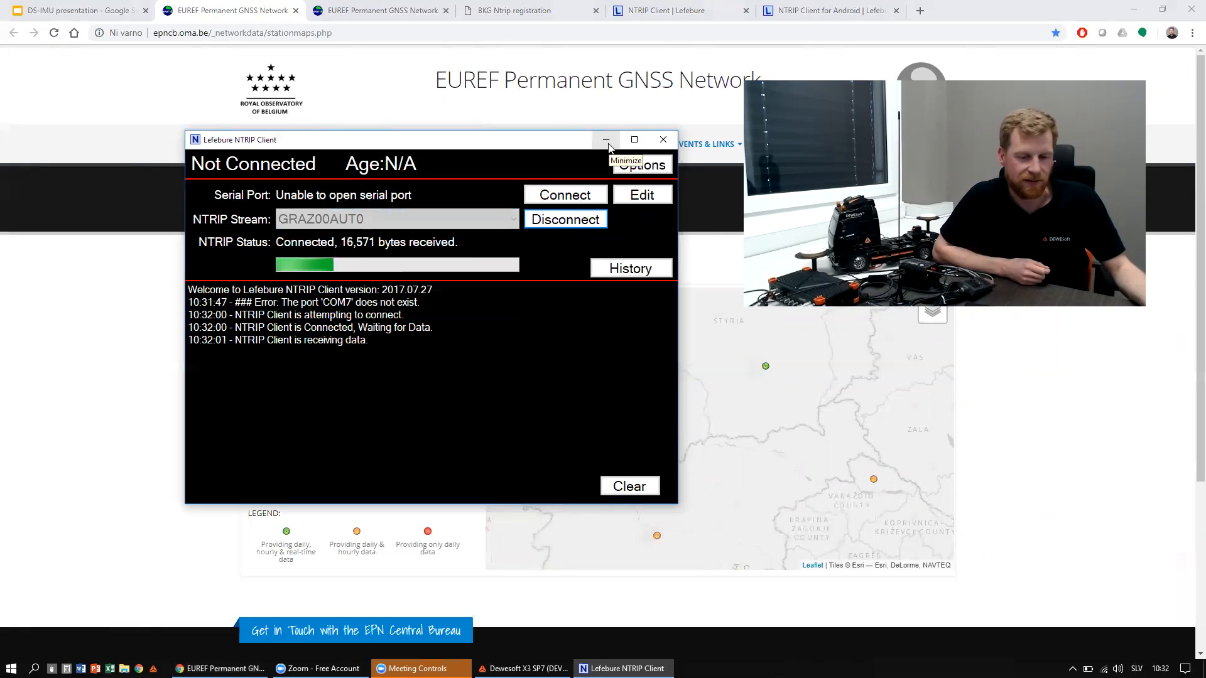
click(606, 141)
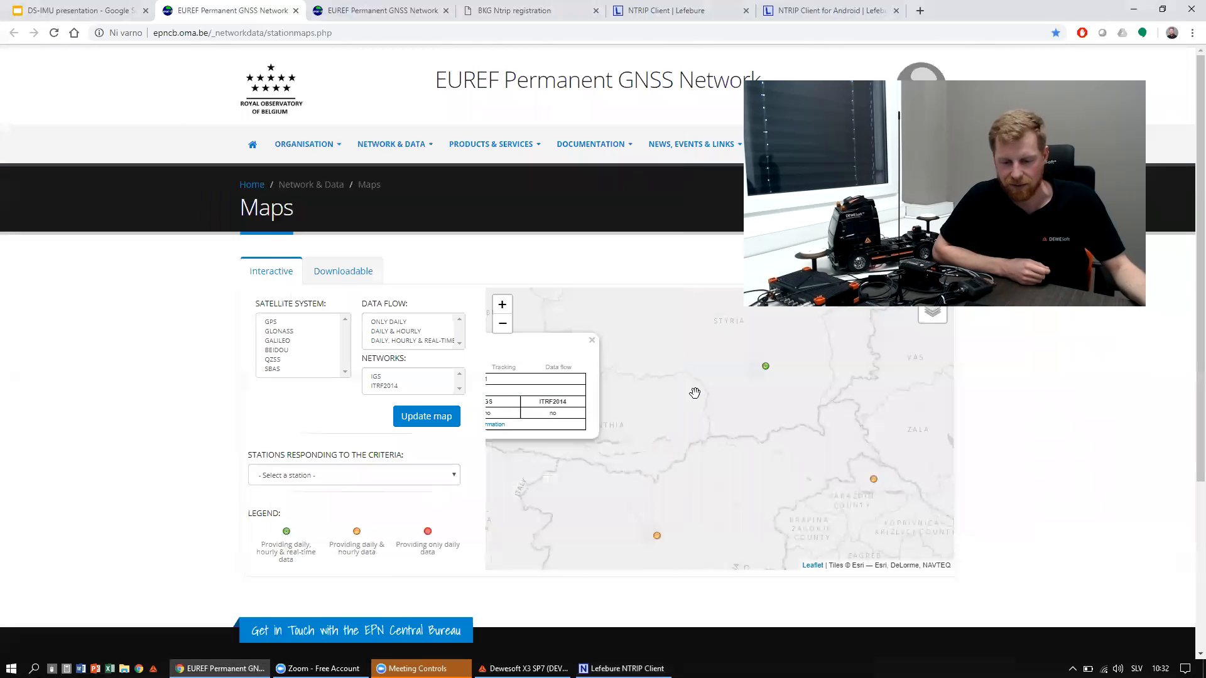
- Examine the GNSS station coverage across Europe on the EUREF map, including the Suldrup station's details, and return to the NTRIP for RTK slide
scroll(696, 380, down, 3)
scroll(696, 375, down, 3)
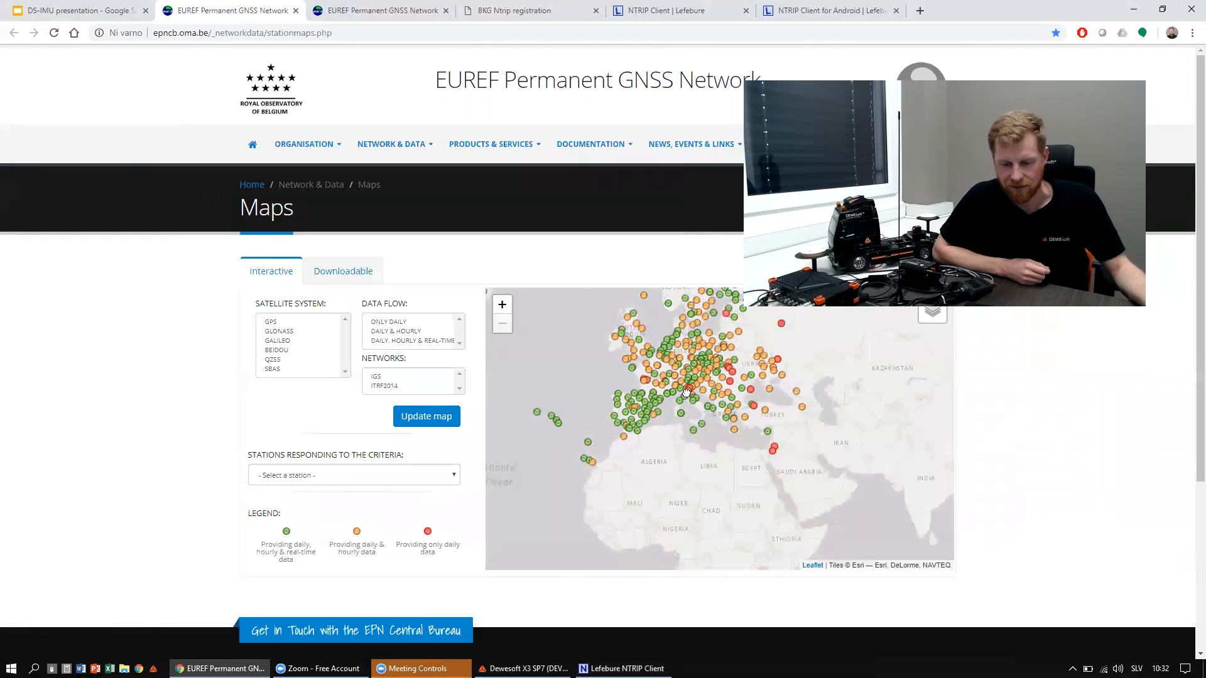
click(689, 374)
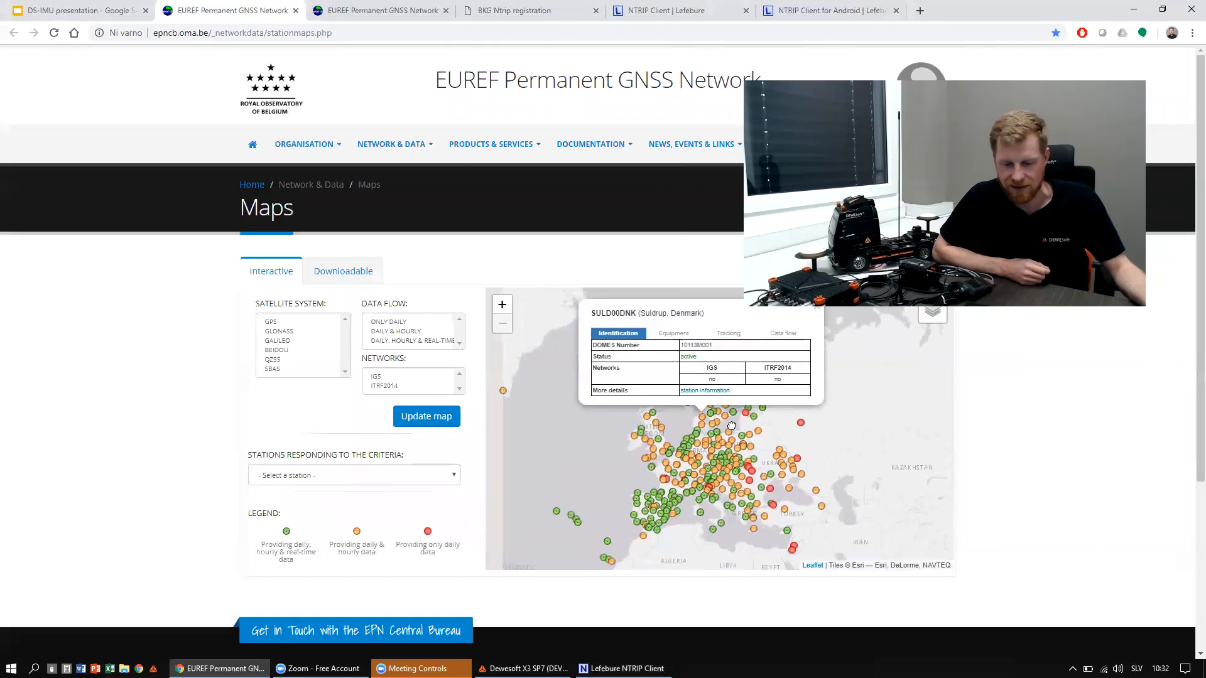
drag(685, 439, 804, 394)
drag(907, 451, 678, 464)
drag(810, 451, 709, 446)
scroll(710, 446, up, 2)
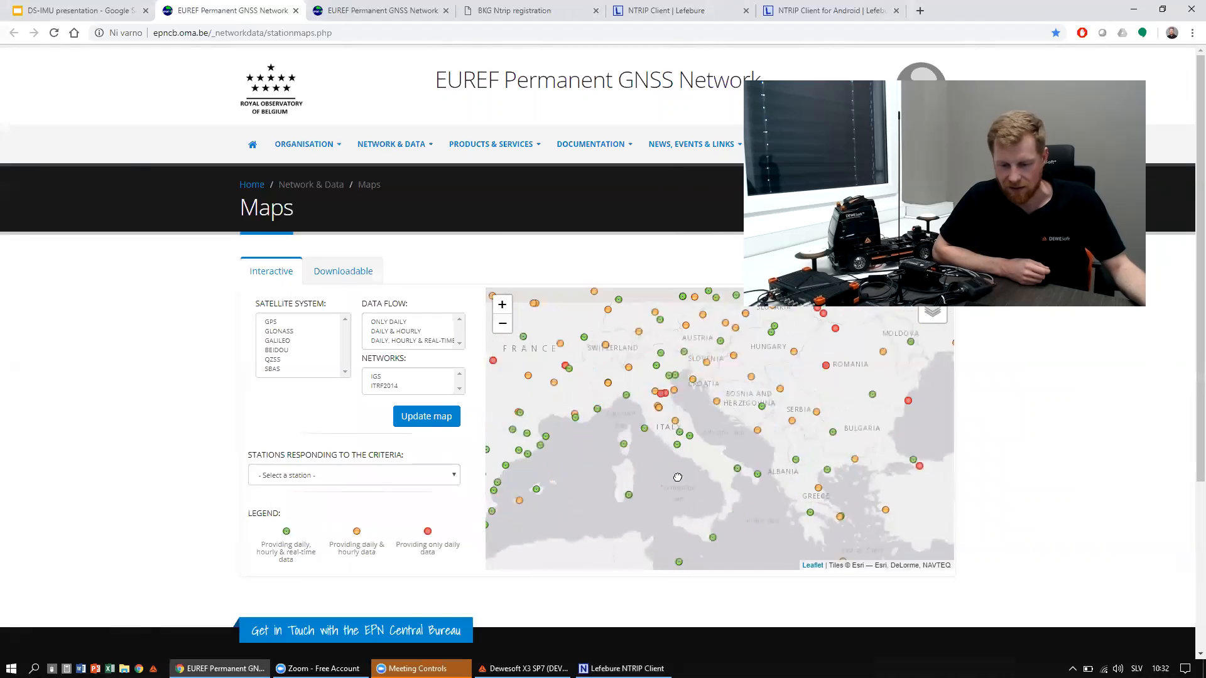
scroll(653, 453, down, 2)
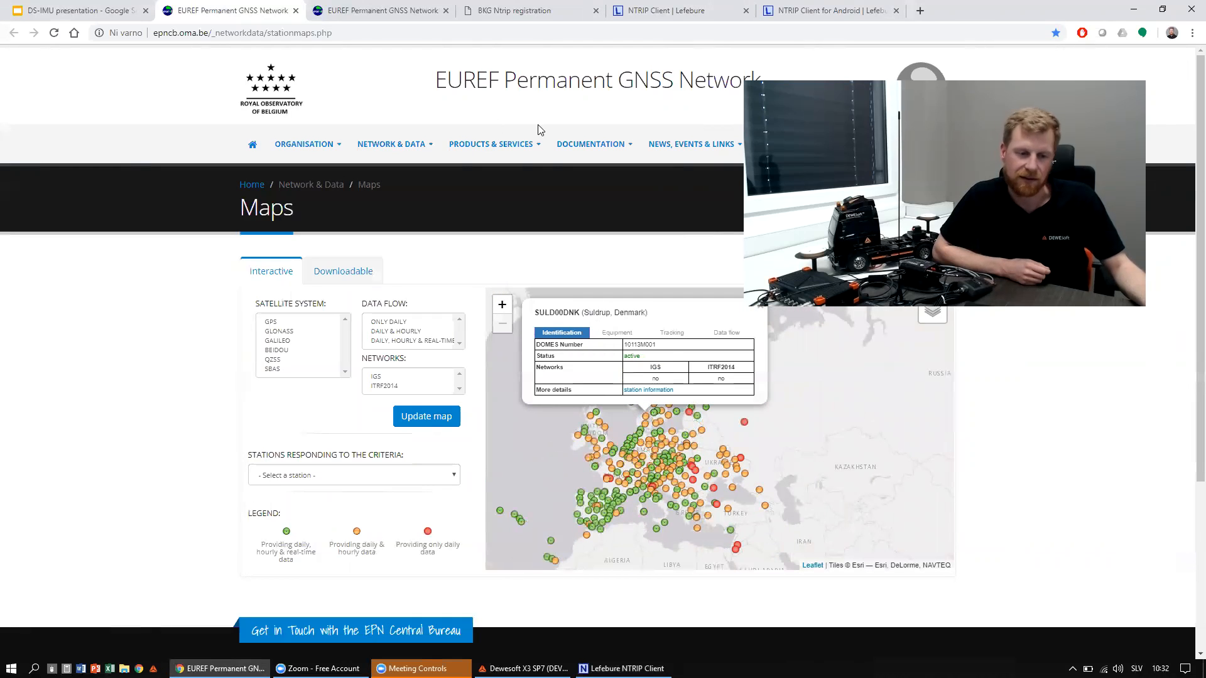
click(74, 13)
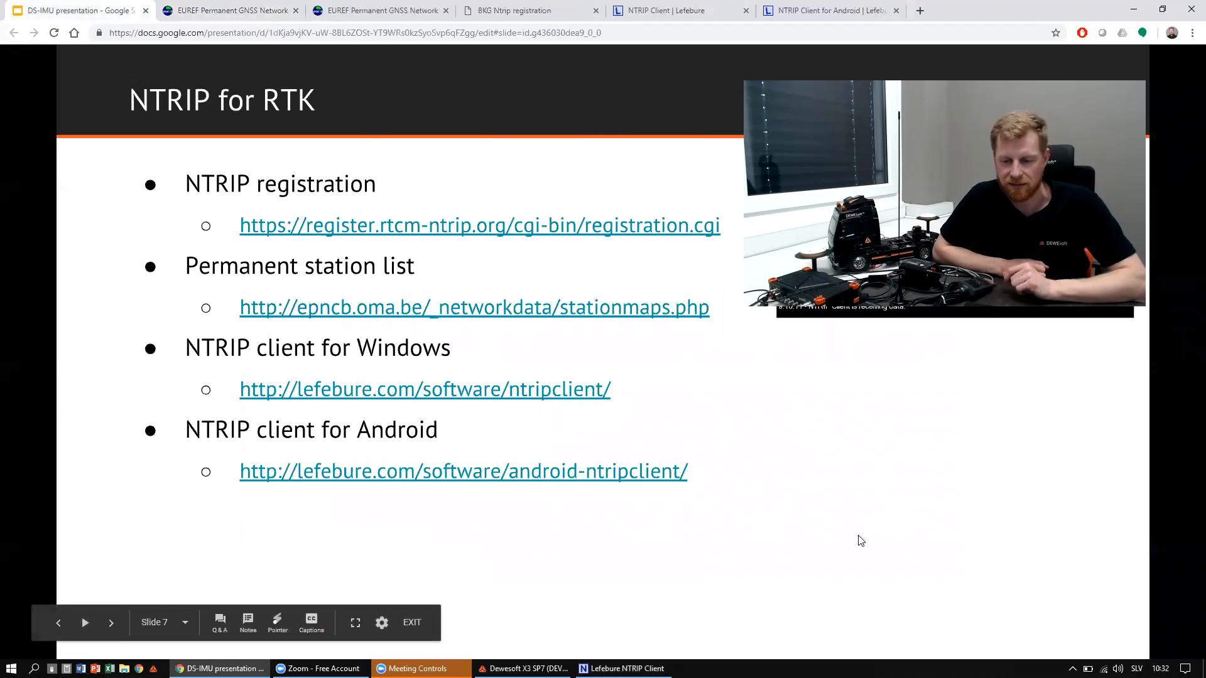